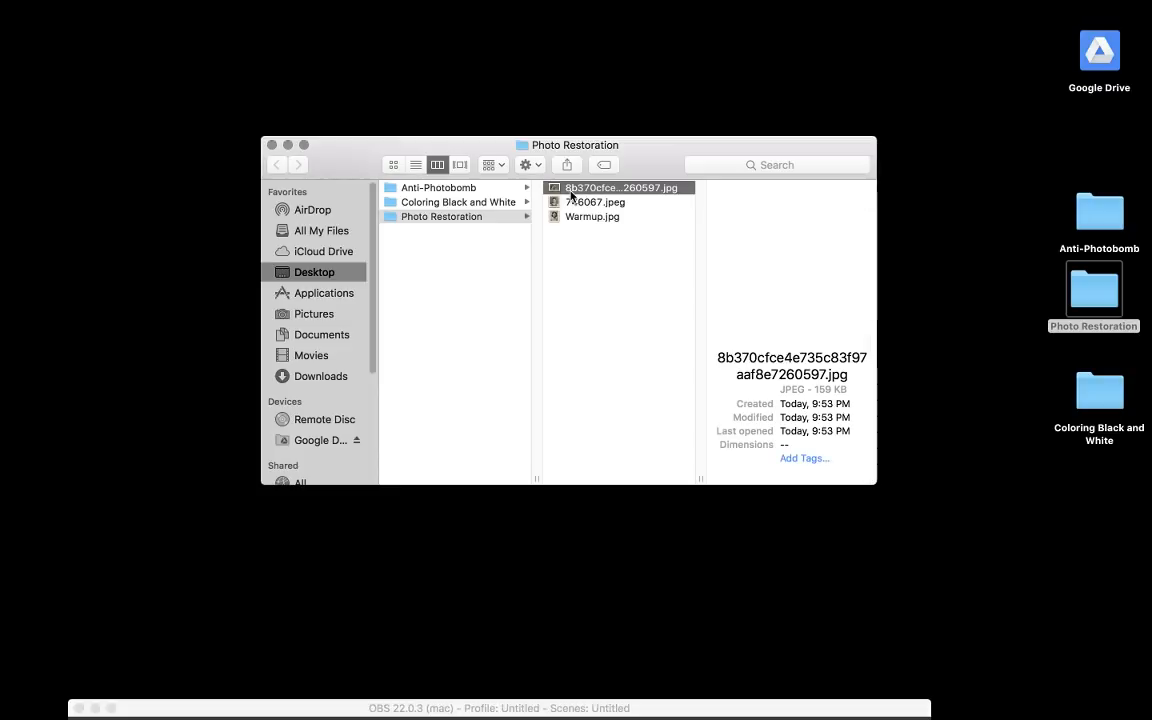
Preview the three damaged photos in the Photo Restoration folder.
key("space")
key("Down")
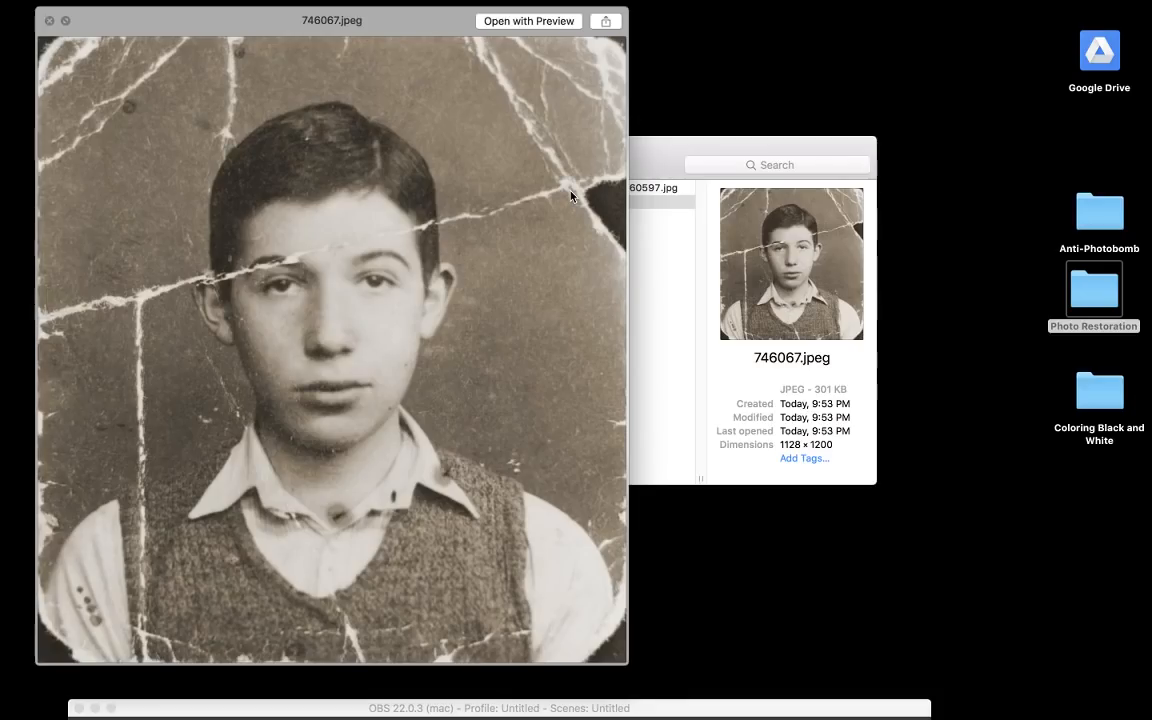
key("Down")
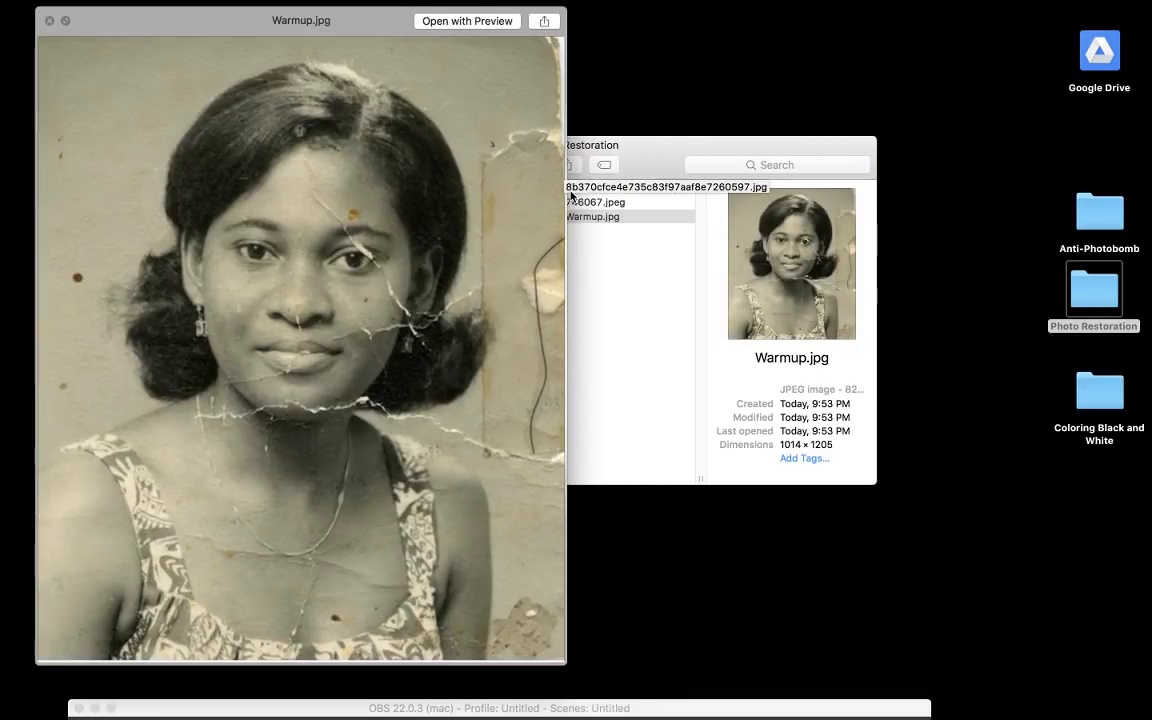
key("Up")
key("Up")
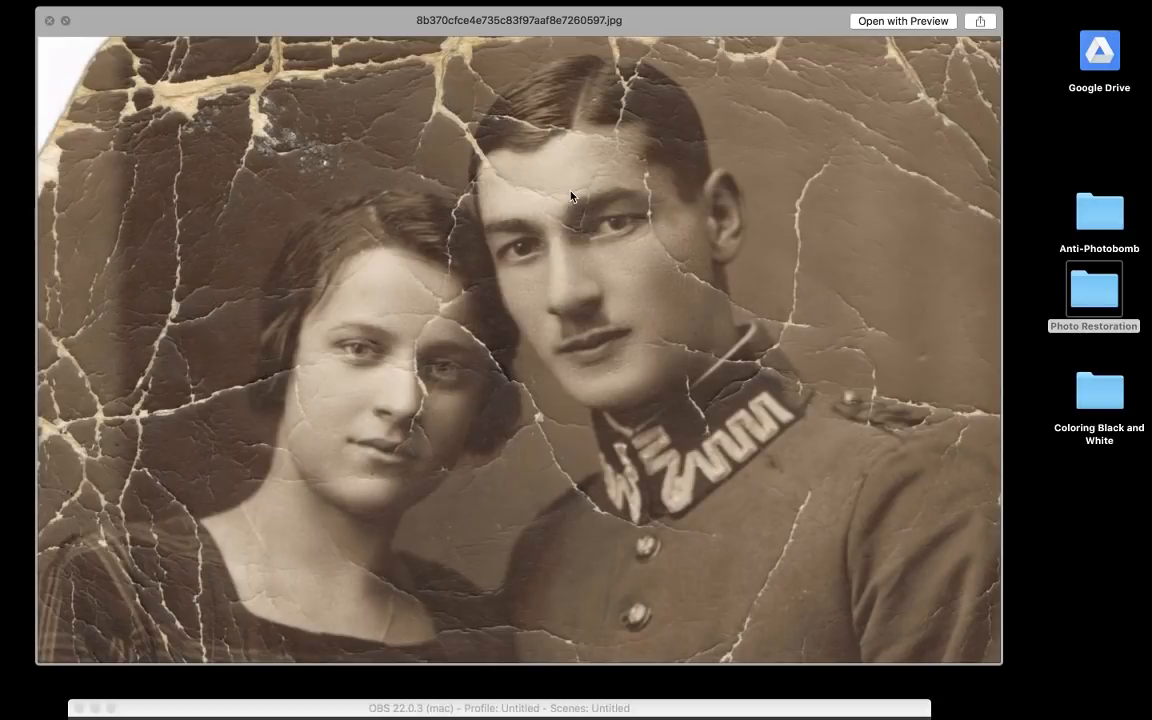
key("space")
Close the zipline photo in Photoshop and open 8b370cfce4e735c83f97aaf8e7260597.jpg as its own document.
left_click_drag(556, 188, 560, 370)
key("super+Tab")
key("super+Tab")
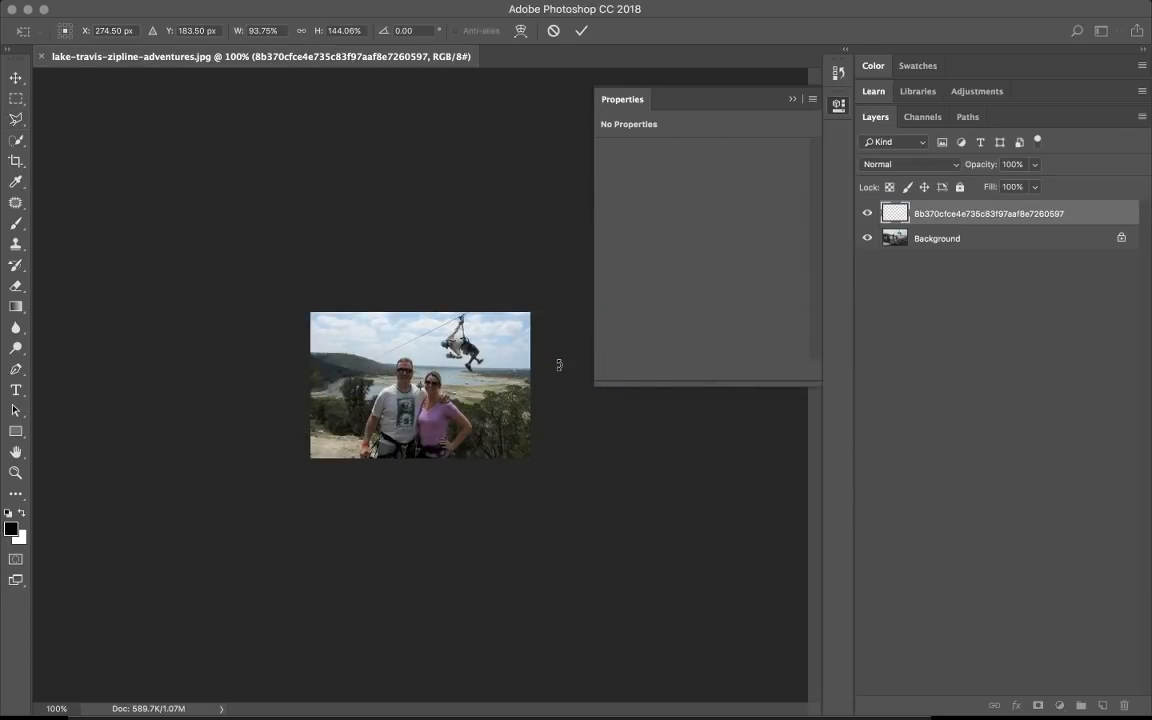
key("super+w")
left_click(520, 247)
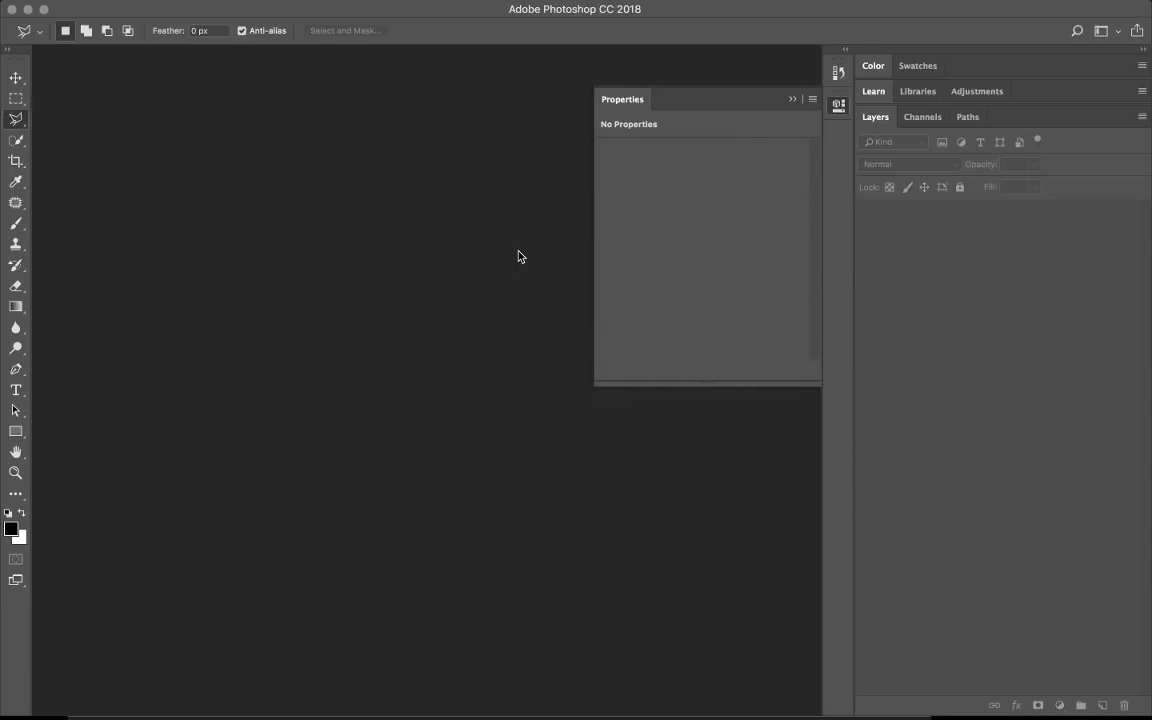
key("super+Tab")
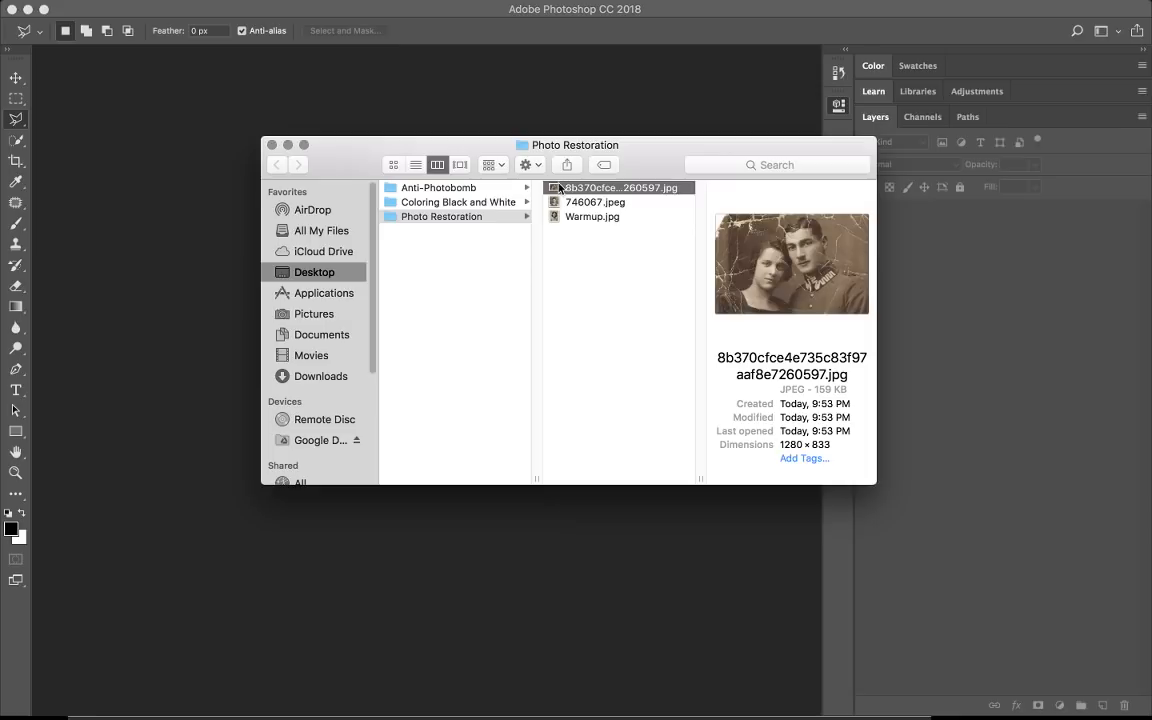
left_click_drag(560, 187, 62, 255)
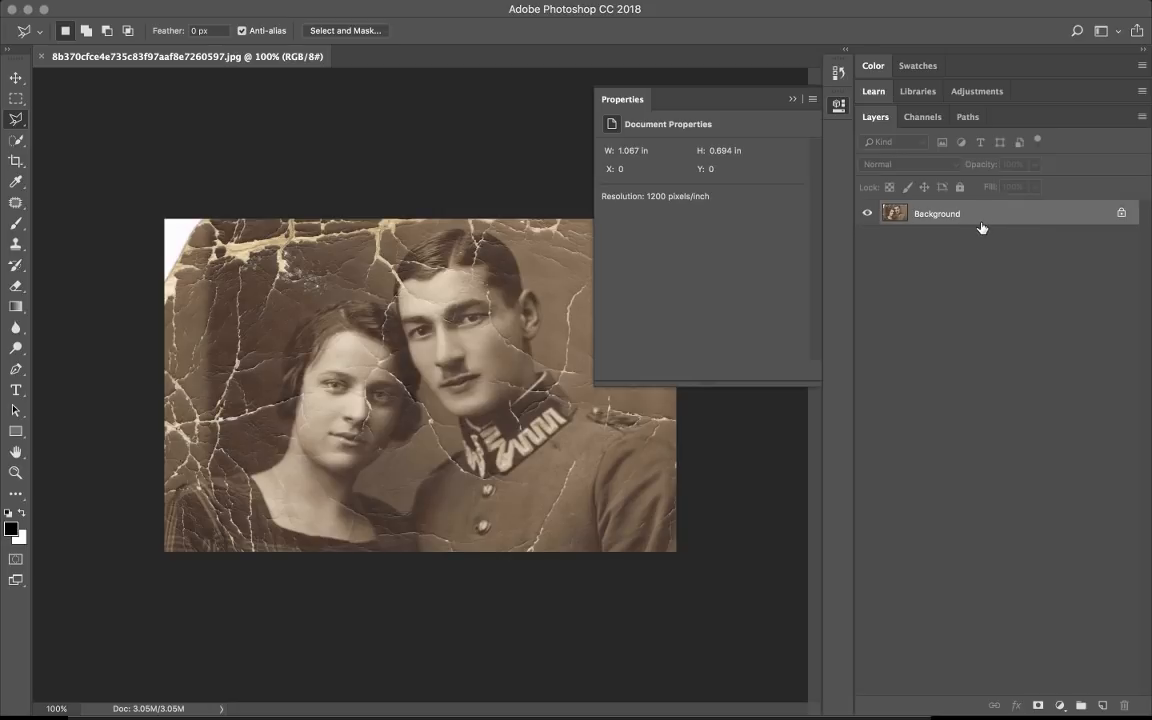
Duplicate the Background layer, name the copy Repair, and collapse the document properties.
key("ctrl+j")
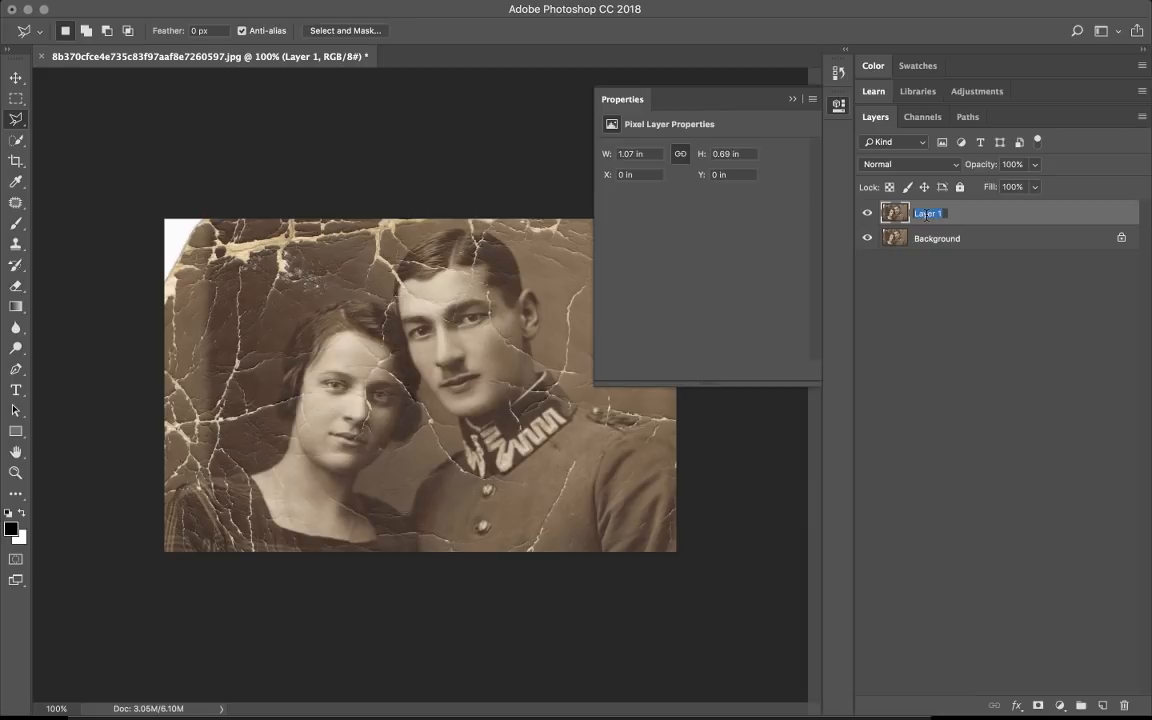
type("ir")
key("Return")
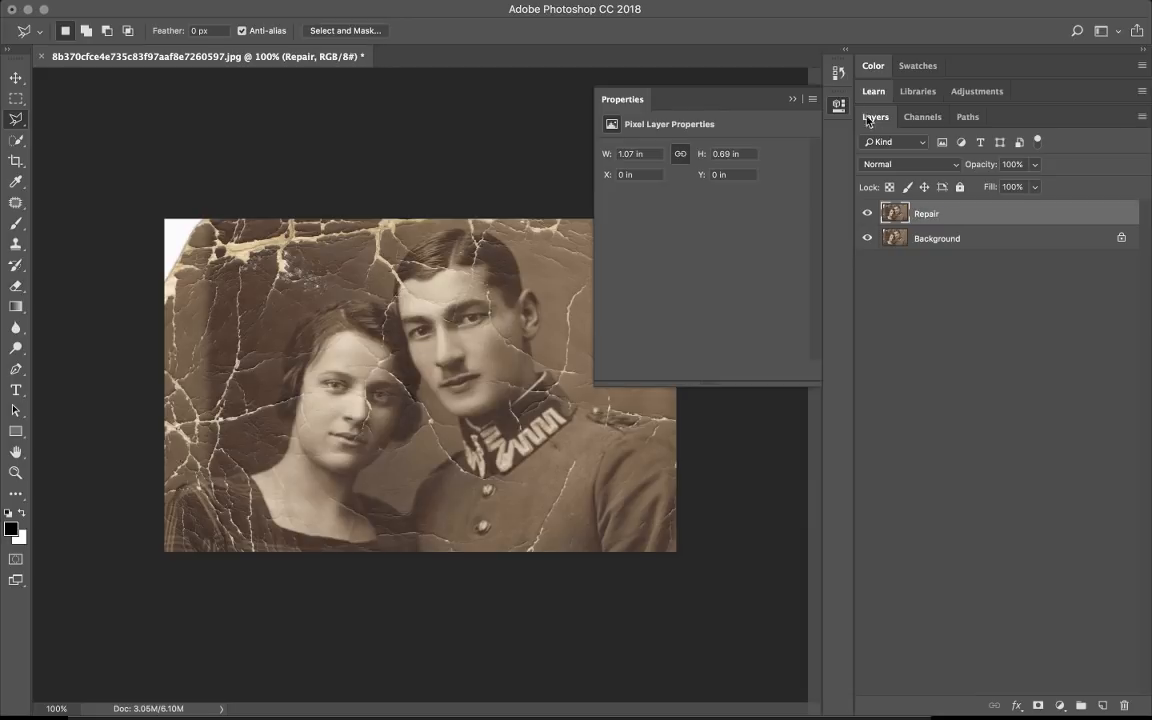
left_click(792, 101)
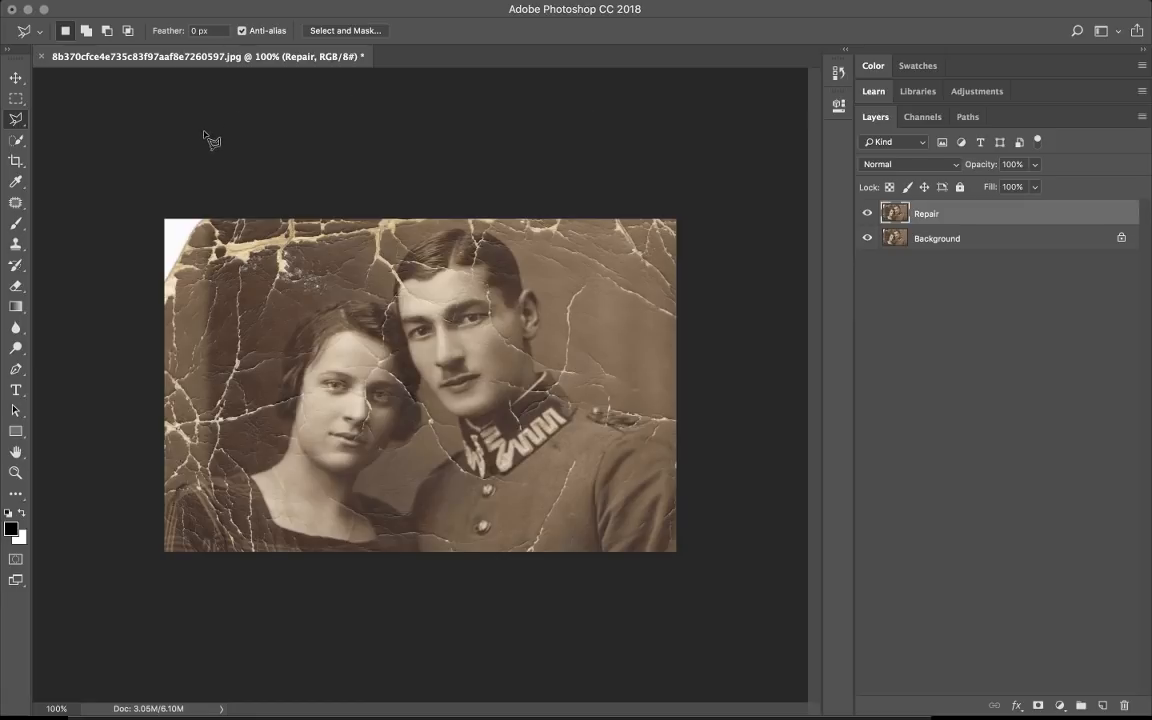
With the Clone Stamp at brush size 50, cover the upper part of the vertical background crack beside the man's ear with nearby clean background.
key("s")
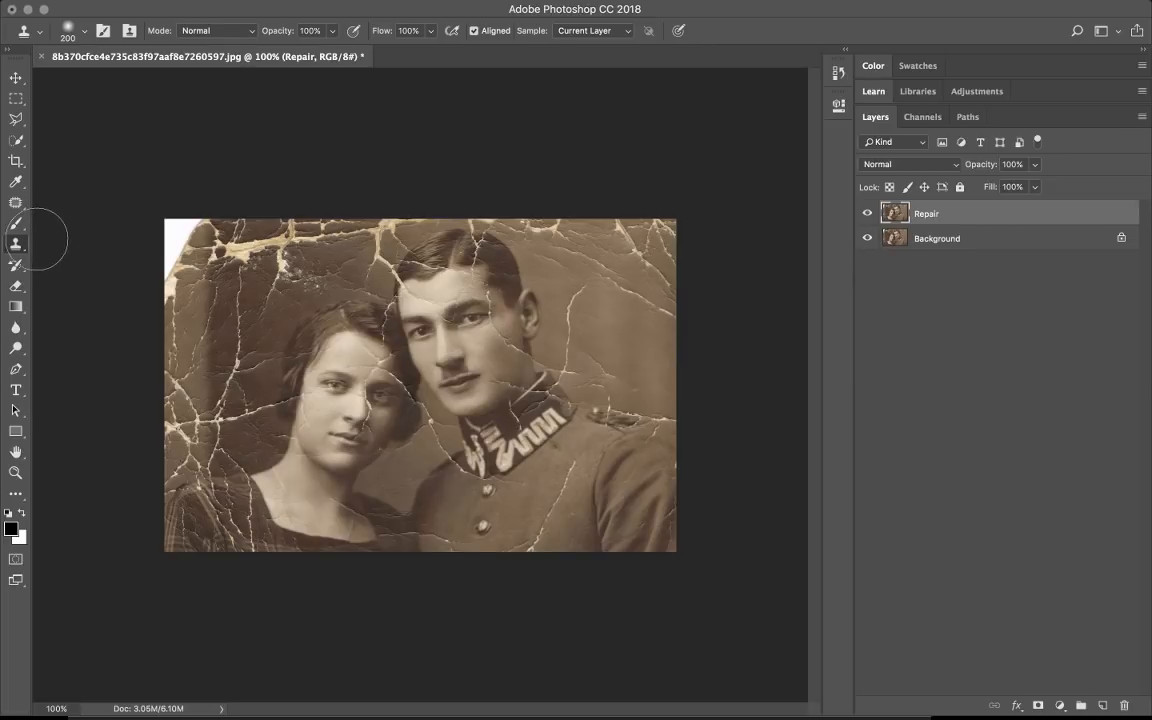
right_click(21, 248)
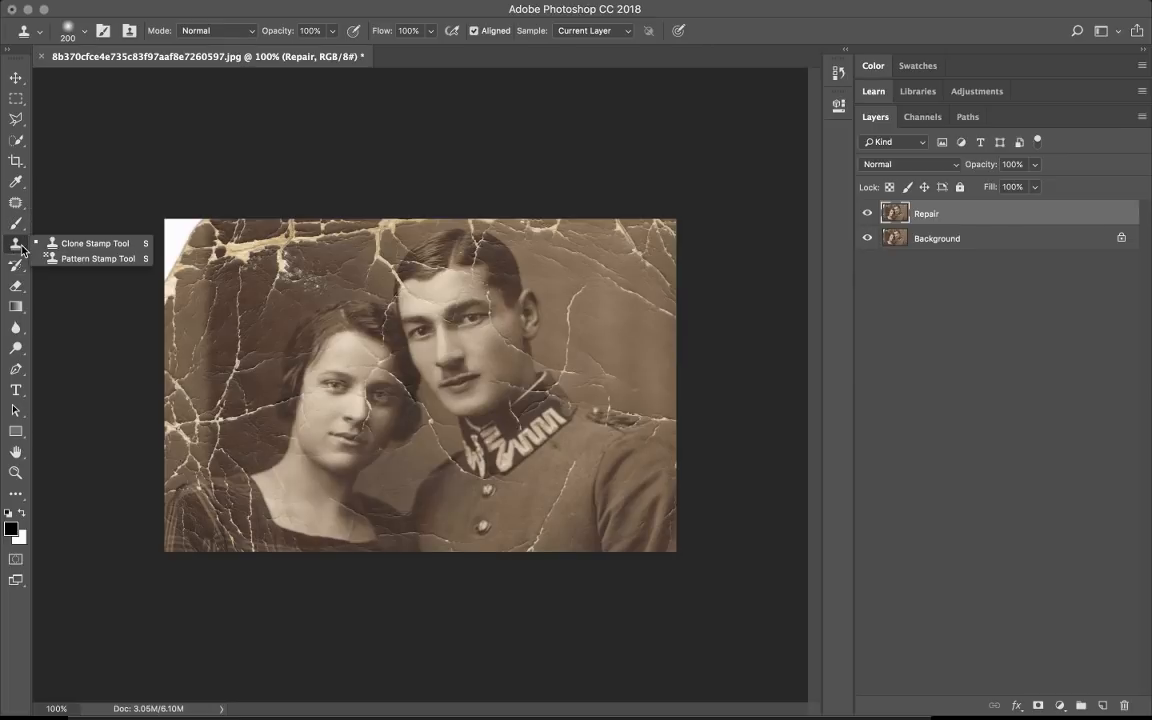
left_click(17, 249)
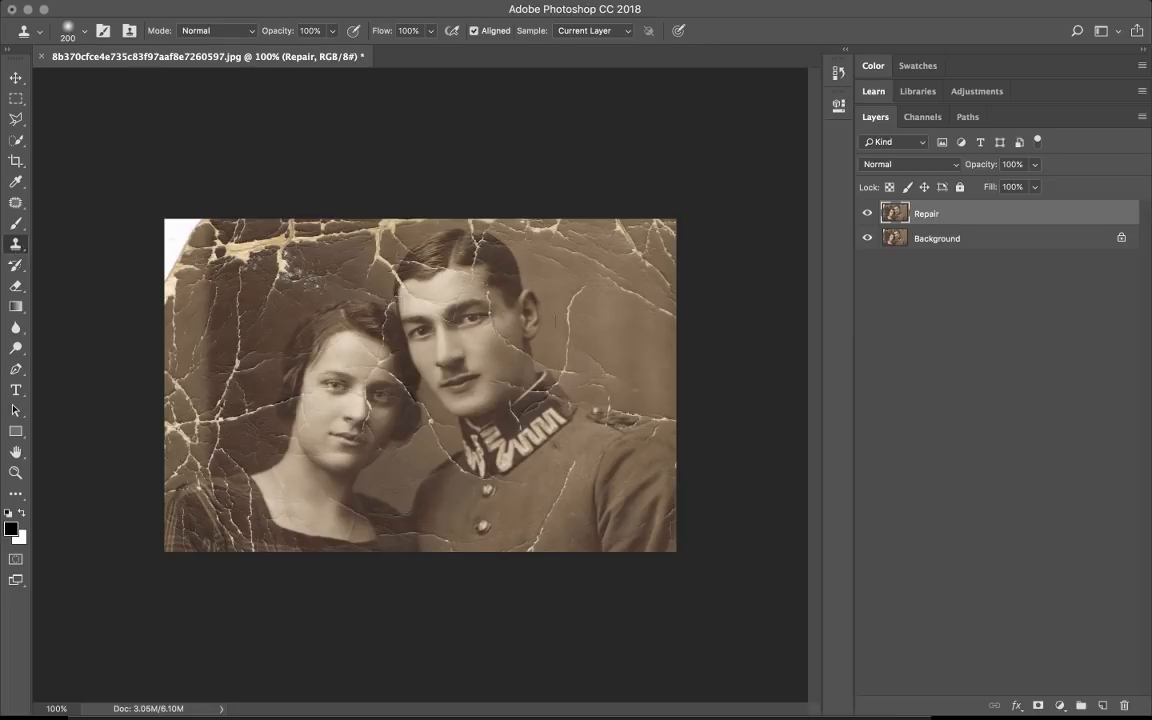
scroll(610, 352, "up", 5)
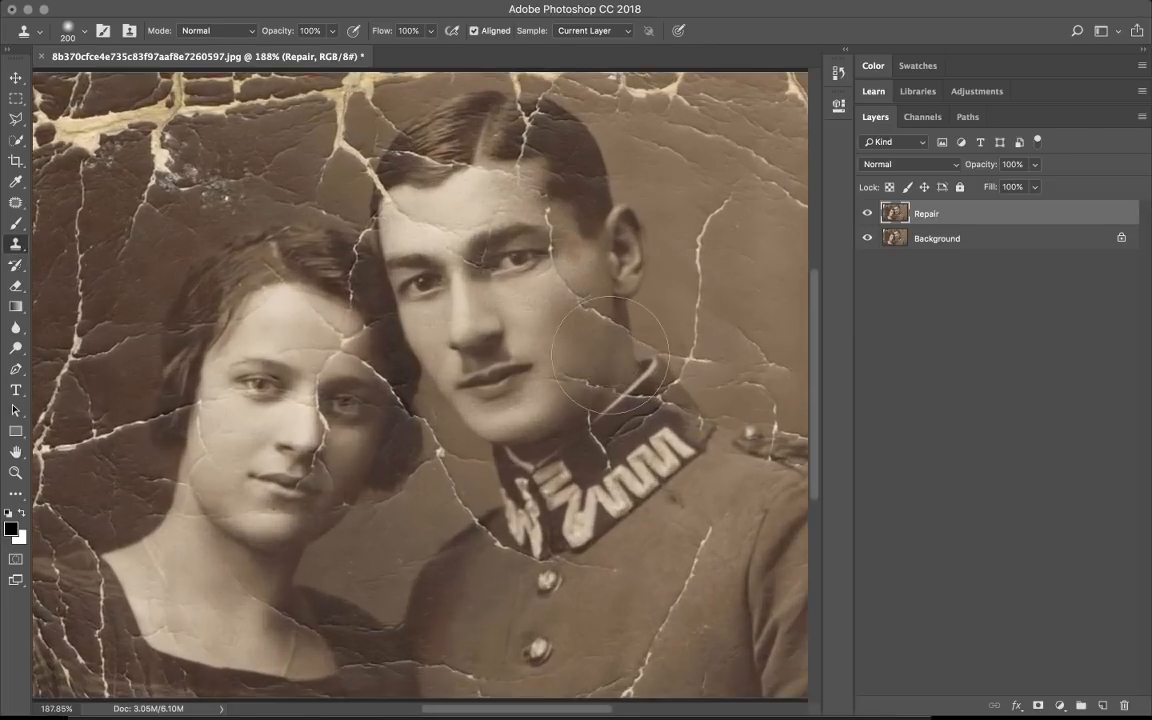
scroll(610, 355, "left", 3)
scroll(610, 355, "down", 1)
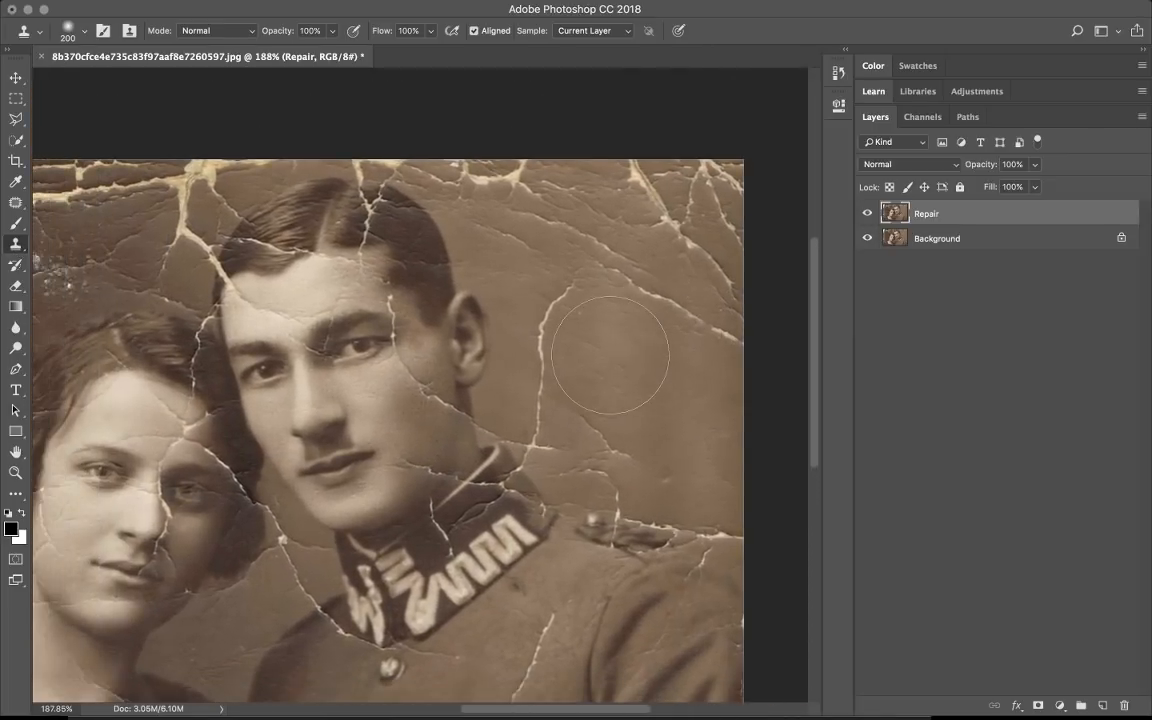
scroll(610, 355, "up", 4)
scroll(604, 336, "right", 2)
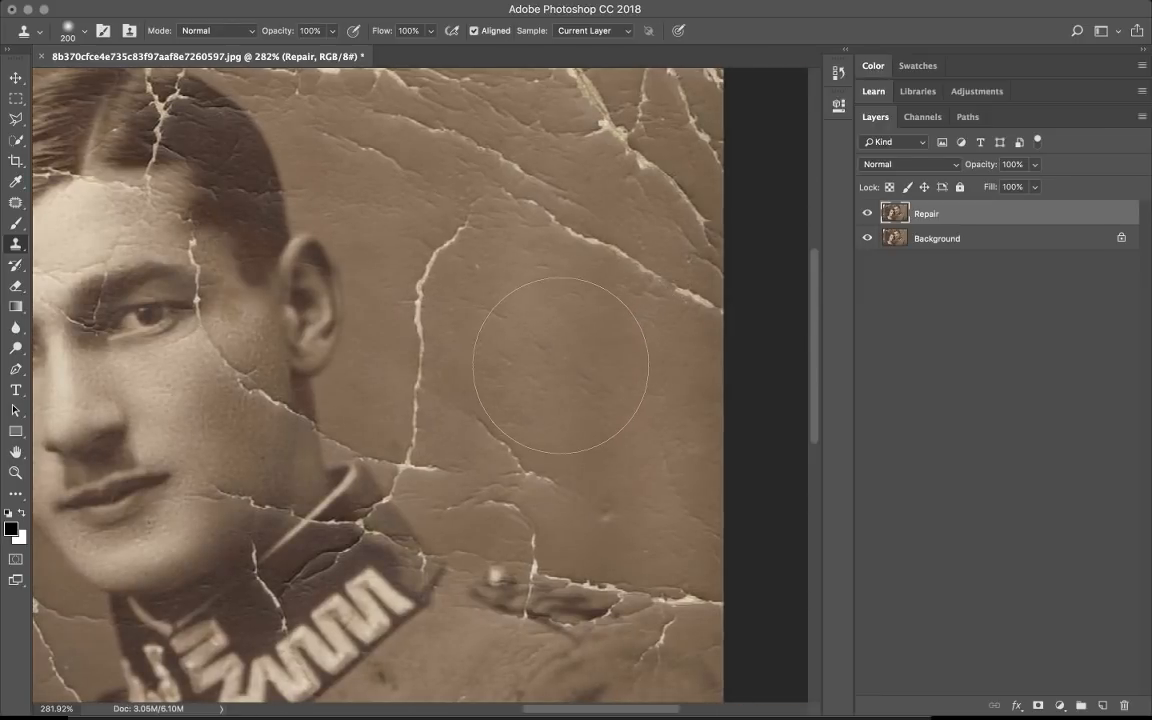
key("bracketleft")
key("bracketleft")
key("bracketleft")
key("bracketleft")
key("bracketleft")
key("bracketleft")
key("bracketleft")
key("bracketleft")
left_click(550, 290, "alt")
left_click_drag(449, 237, 426, 268)
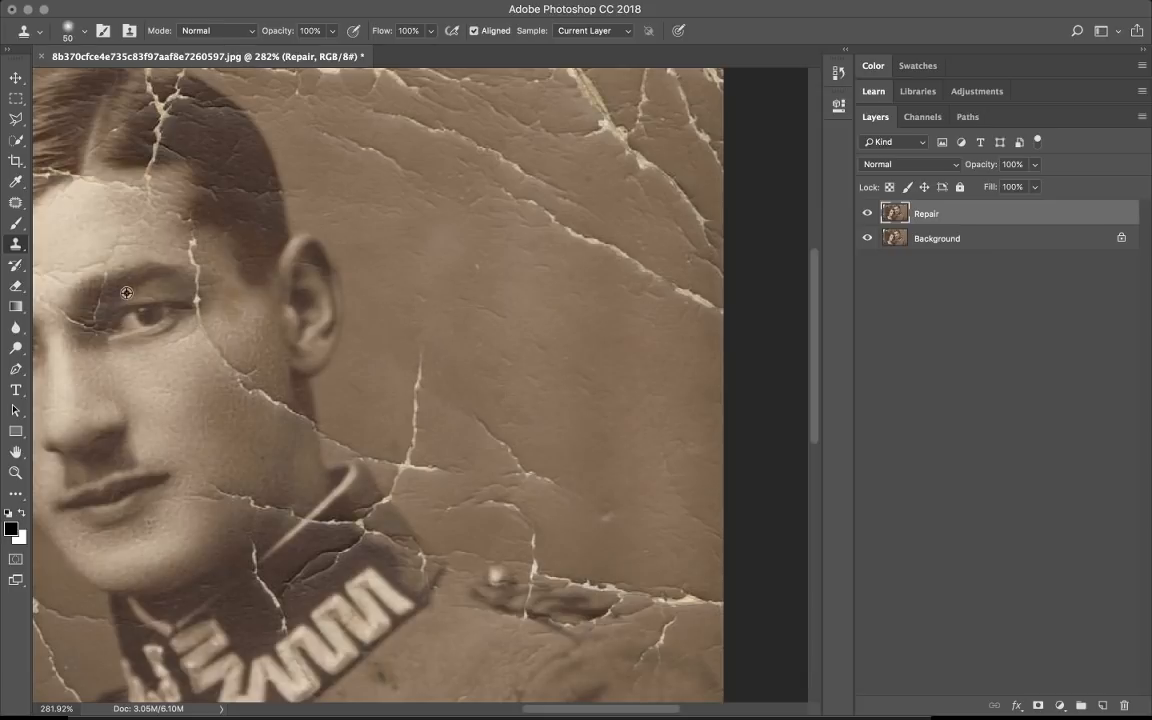
Try cloning the man's eye onto the plain background beside his ear, and undo the stroke.
left_click(146, 320, "alt")
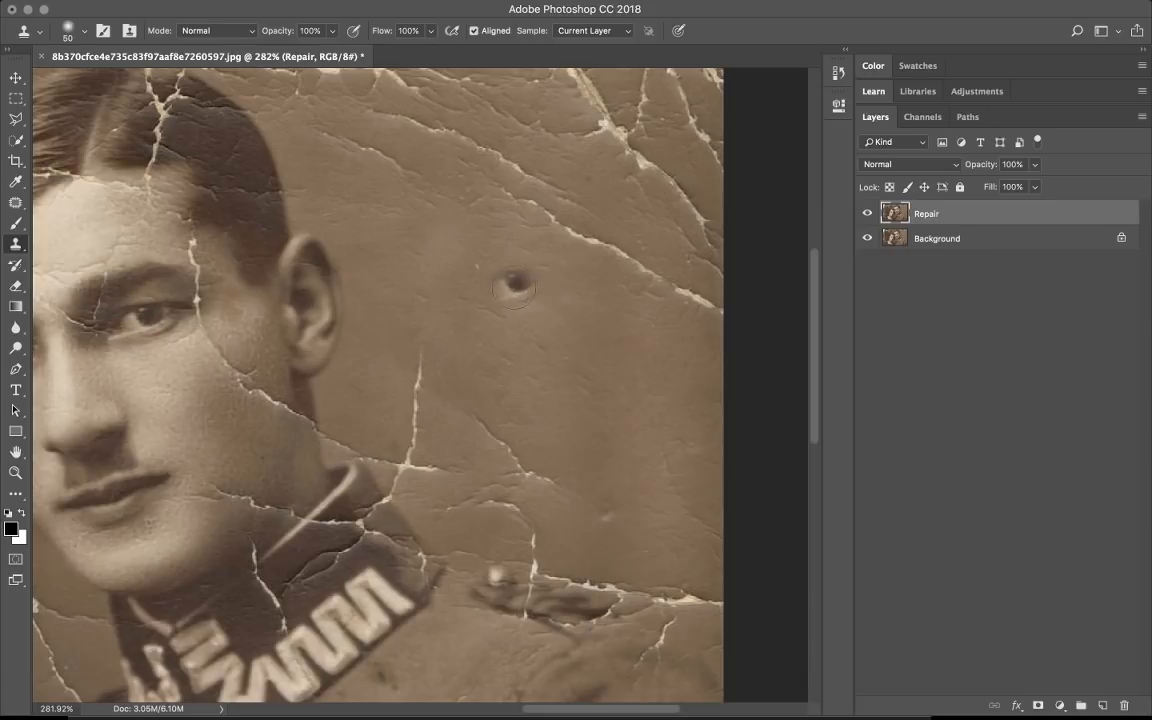
left_click_drag(492, 276, 530, 295)
key("super+z")
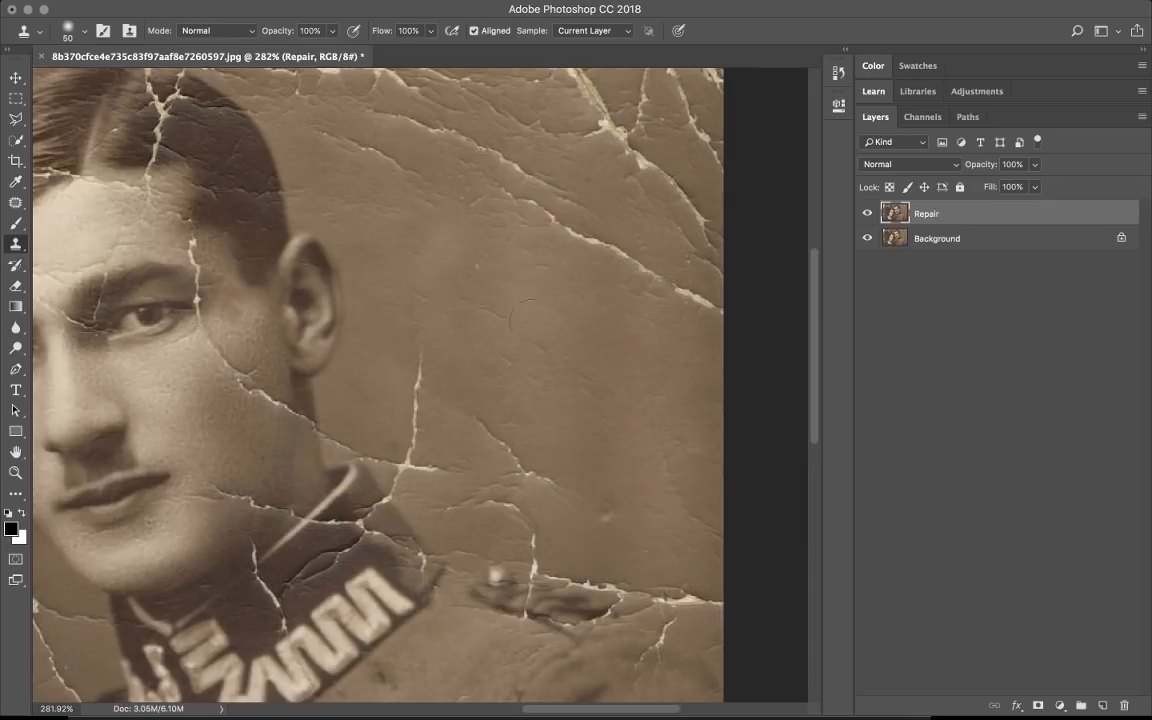
Clone clean background over the remaining vertical crack between the man's ear and the collar.
left_click_drag(437, 350, 407, 443)
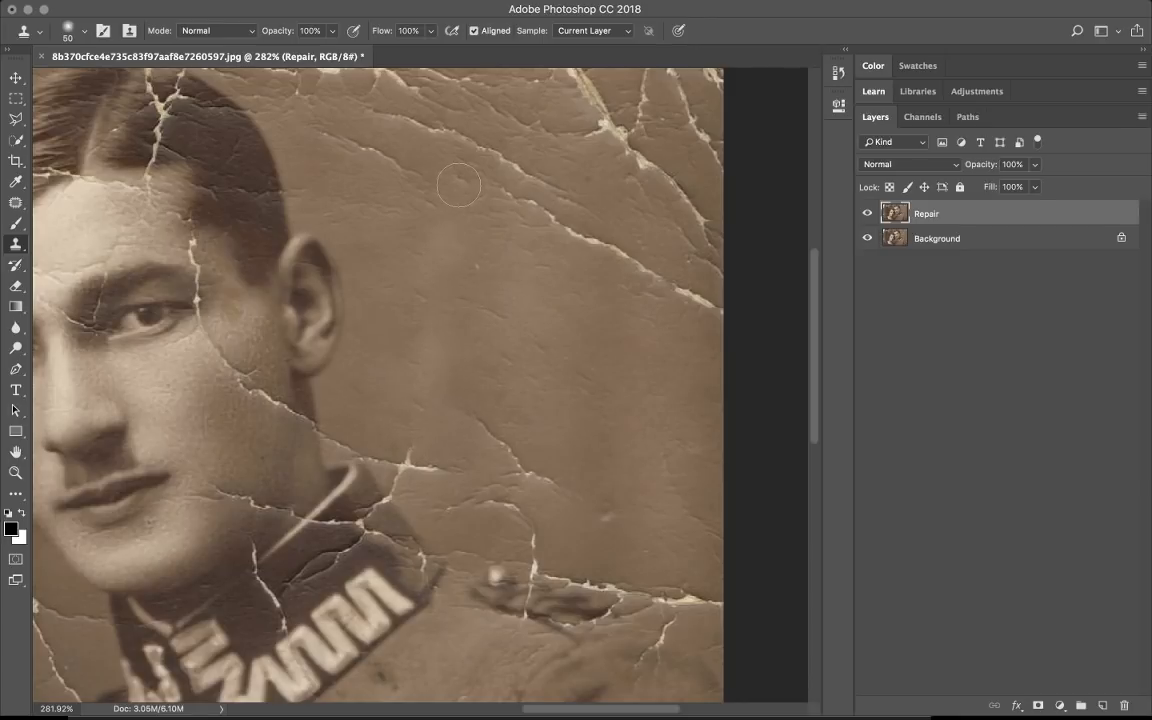
scroll(384, 381, "up", 4)
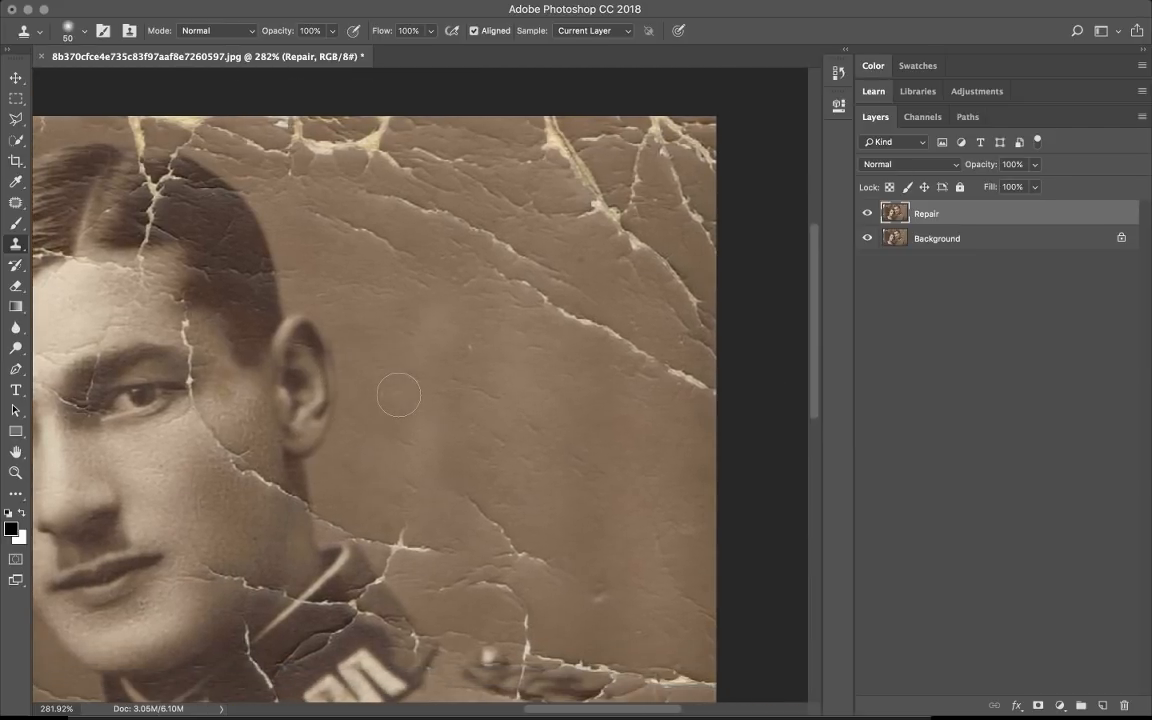
With the Patch tool, replace the long diagonal crack on the man's jacket with clean fabric beside it and deselect.
left_click(16, 203)
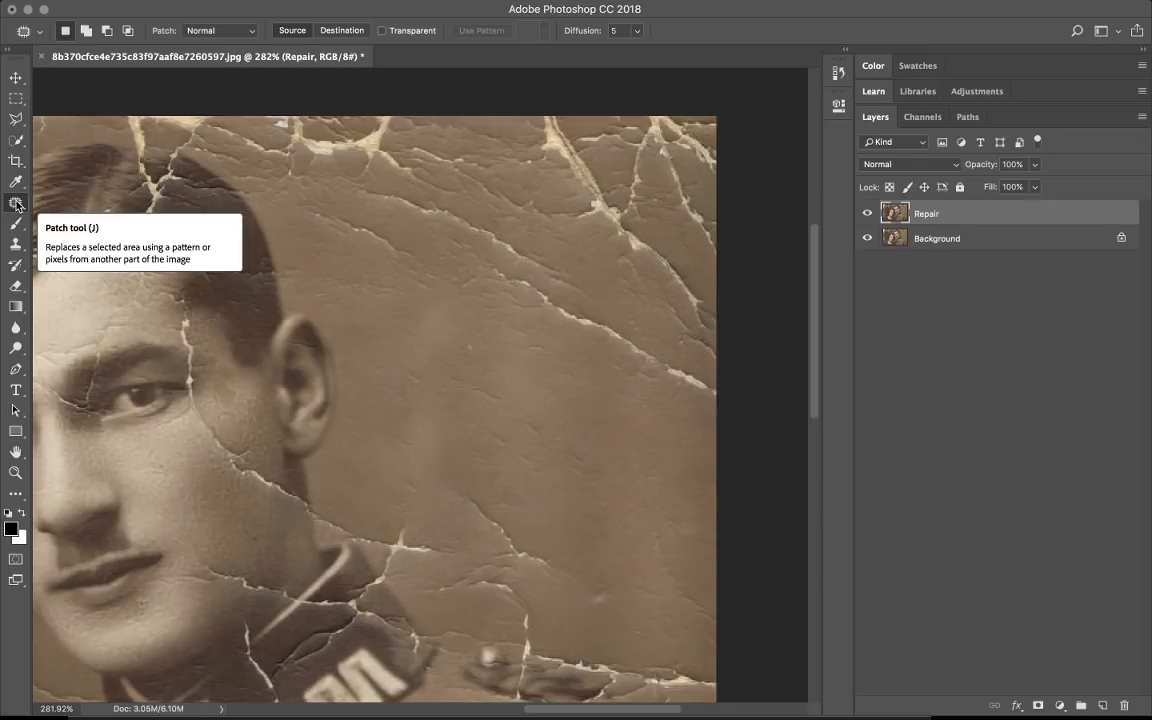
right_click(16, 204)
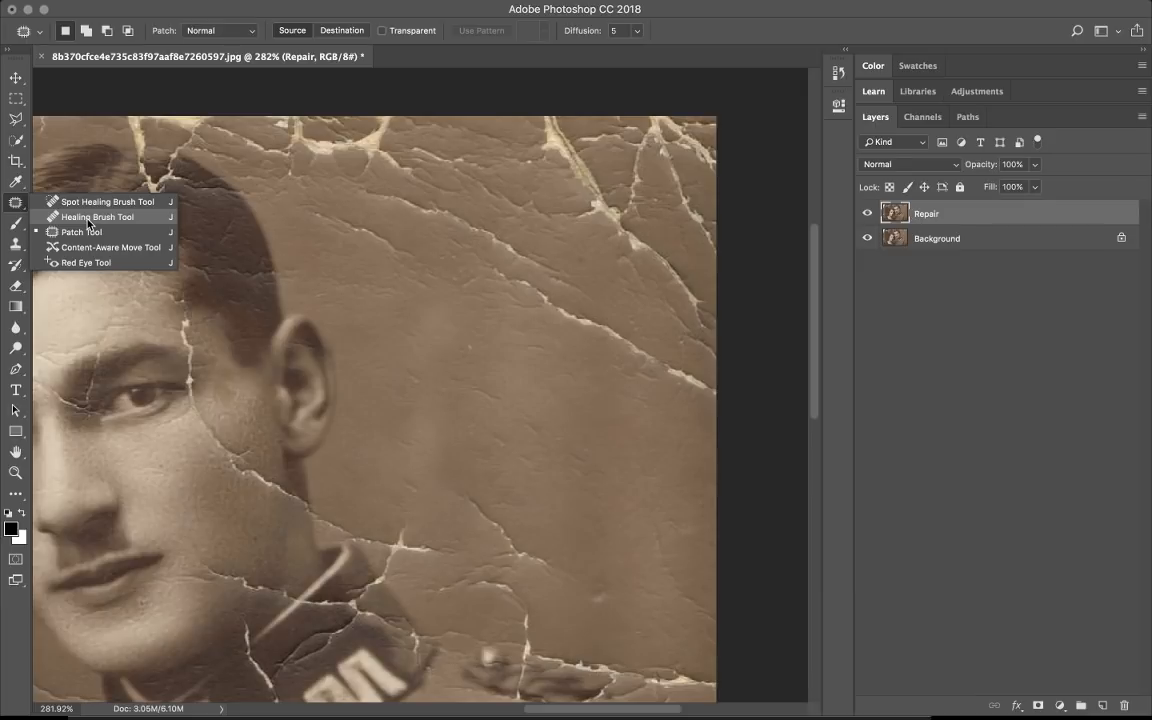
left_click(9, 208)
scroll(520, 450, "left", 10)
scroll(520, 450, "up", 2)
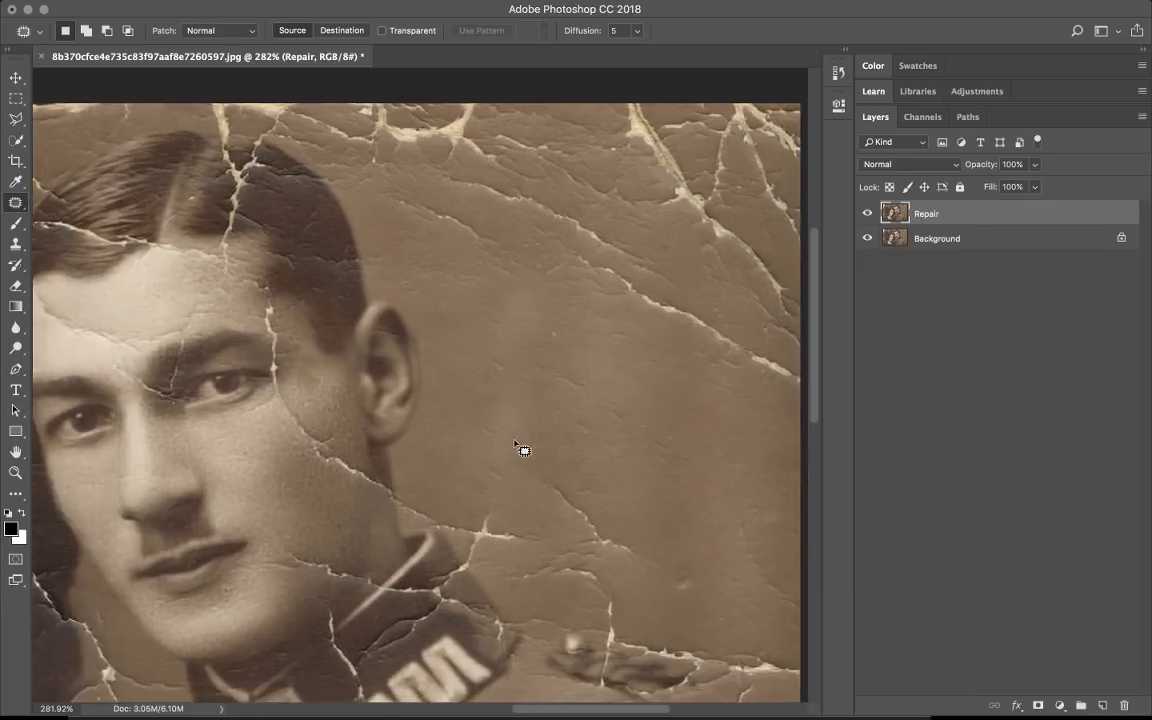
scroll(521, 449, "left", 5)
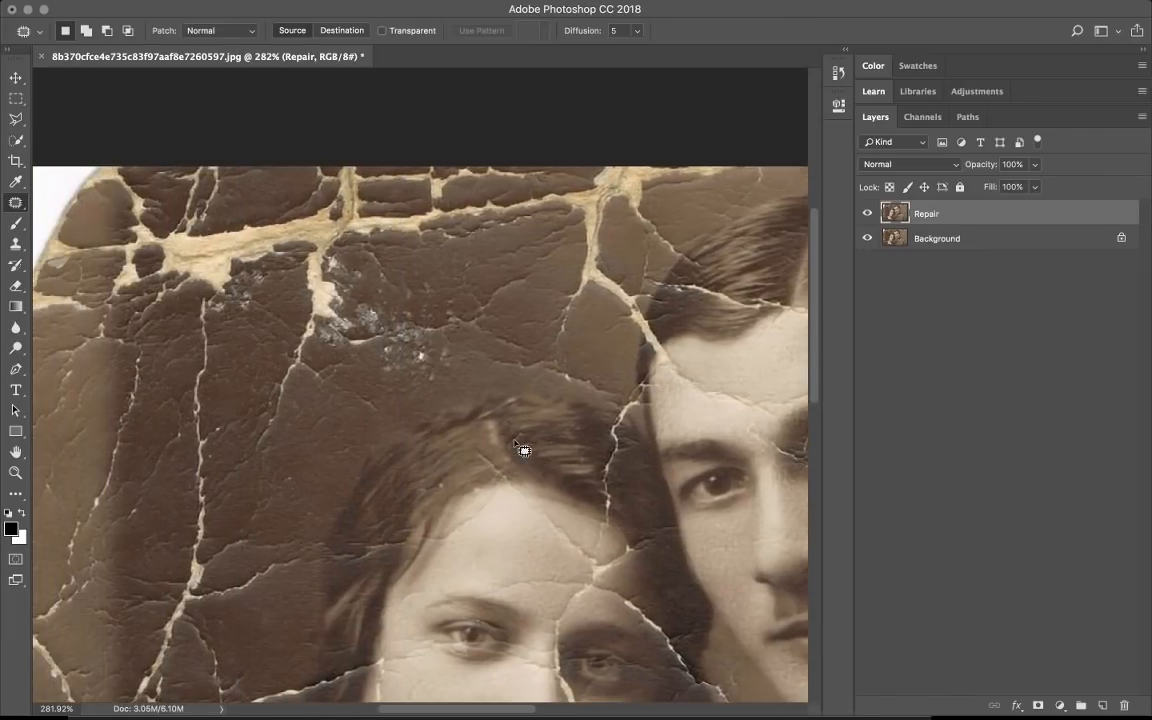
scroll(521, 449, "down", 6)
scroll(521, 449, "down", 10)
scroll(521, 449, "right", 10)
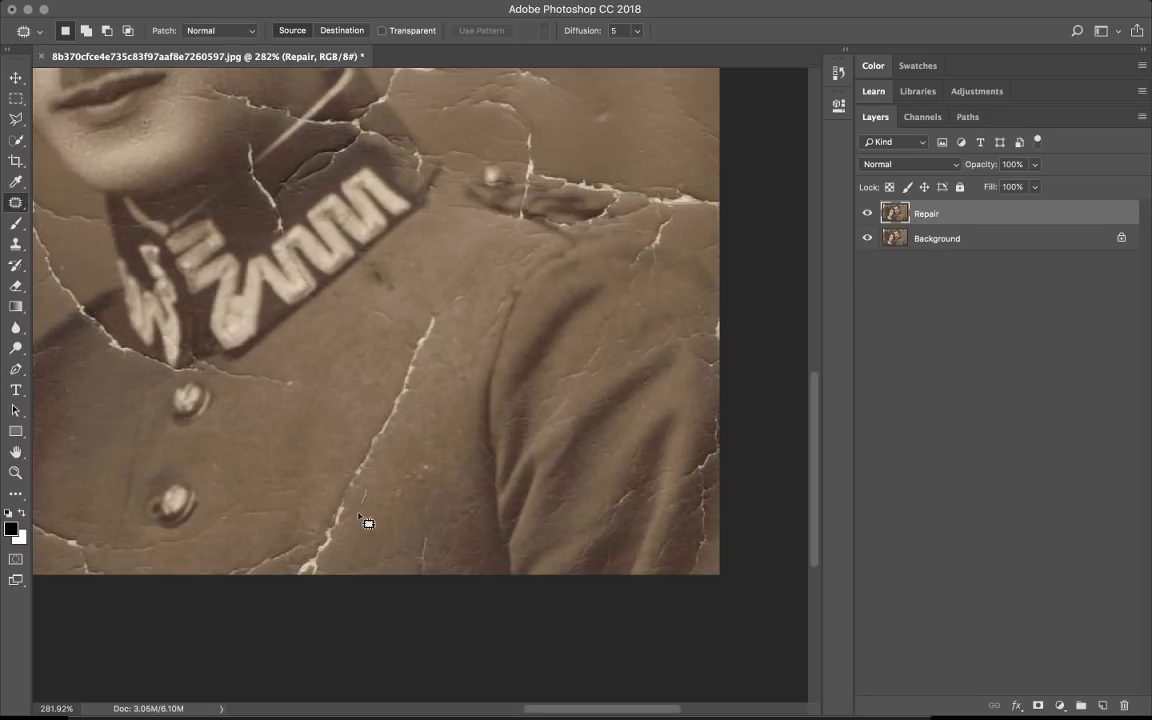
mouse_move(368, 523)
left_mouse_down()
mouse_move(336, 550)
mouse_move(330, 538)
mouse_move(357, 482)
left_mouse_up()
left_click_drag(383, 424, 402, 373)
mouse_move(422, 313)
left_mouse_down()
mouse_move(445, 311)
mouse_move(440, 365)
mouse_move(364, 494)
mouse_move(372, 501)
left_mouse_up()
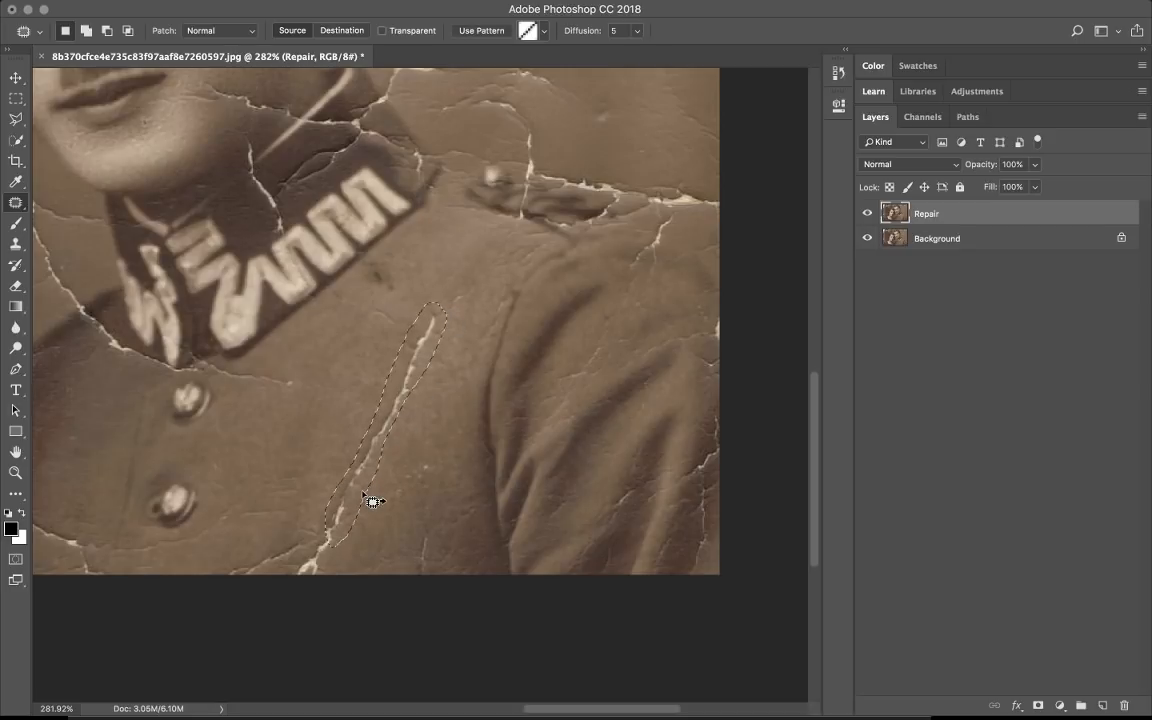
left_click_drag(381, 457, 306, 447)
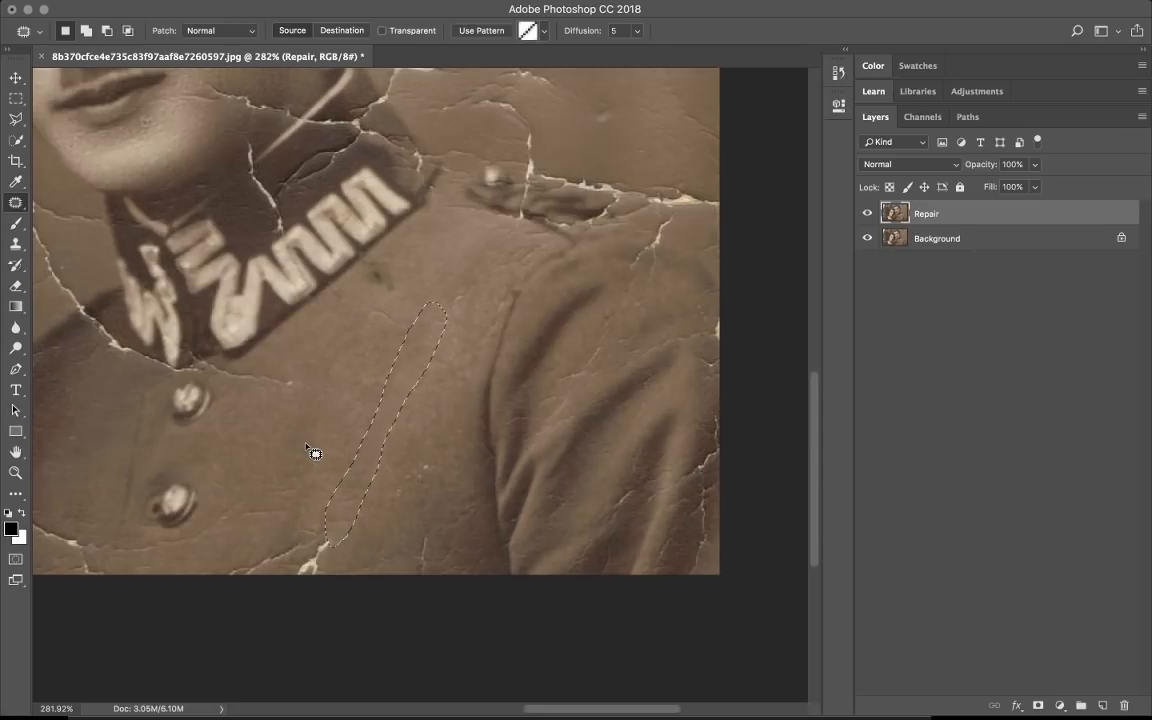
key("ctrl+d")
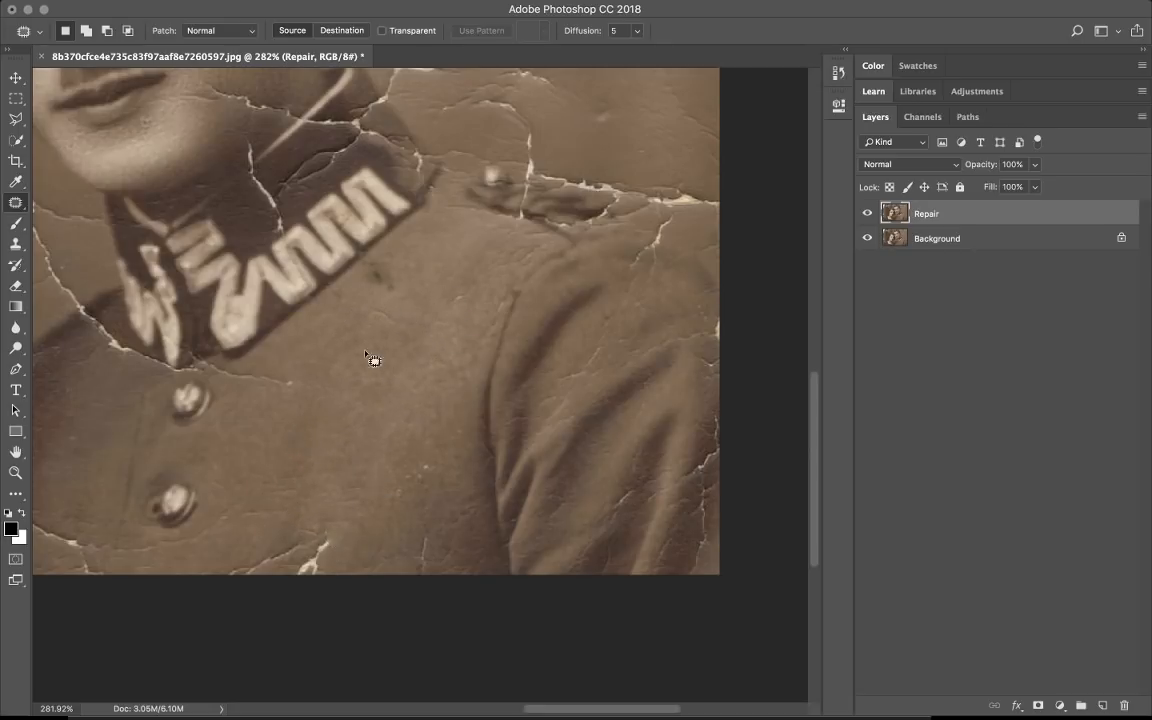
Try patching the crack at the top of the man's hair, undo the patch, and clear the selection.
scroll(490, 450, "up", 3)
scroll(490, 450, "right", 3)
scroll(507, 468, "up", 5)
scroll(507, 468, "left", 4)
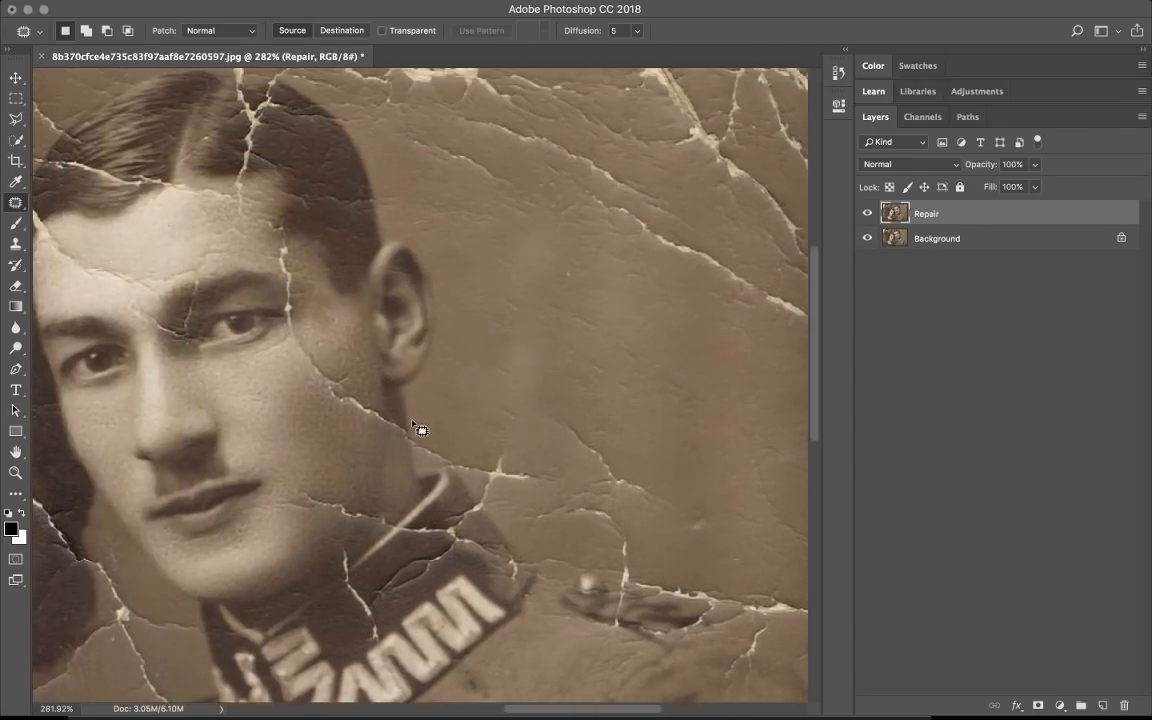
scroll(411, 294, "up", 4)
scroll(411, 294, "left", 2)
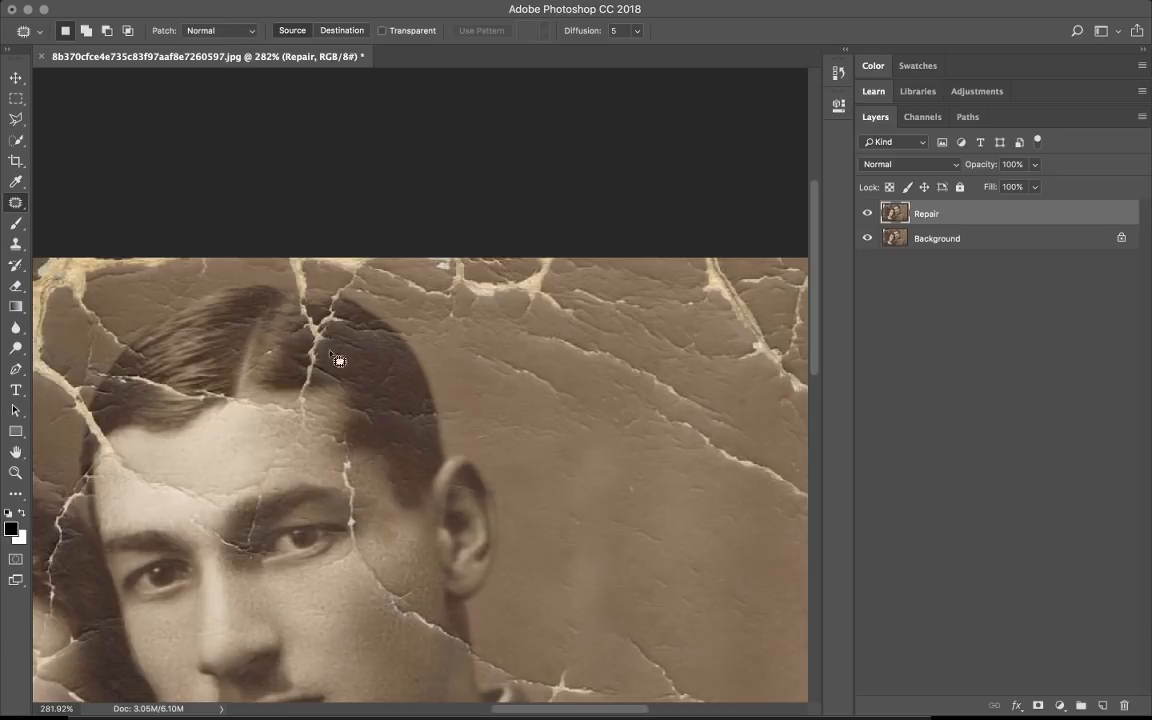
mouse_move(340, 348)
left_mouse_down()
mouse_move(305, 384)
mouse_move(296, 315)
mouse_move(312, 295)
mouse_move(341, 293)
mouse_move(338, 330)
mouse_move(375, 365)
left_mouse_up()
key("ctrl+d")
mouse_move(302, 318)
left_mouse_down()
mouse_move(345, 300)
mouse_move(300, 337)
left_mouse_up()
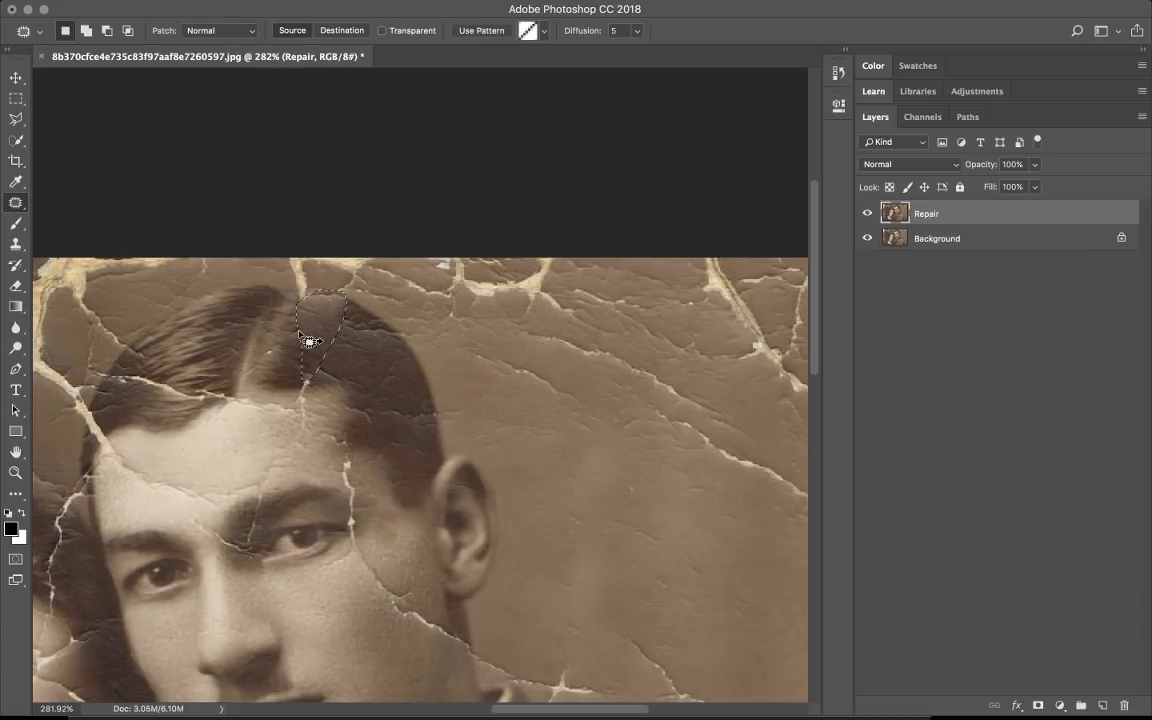
key("ctrl+z")
left_click(584, 466)
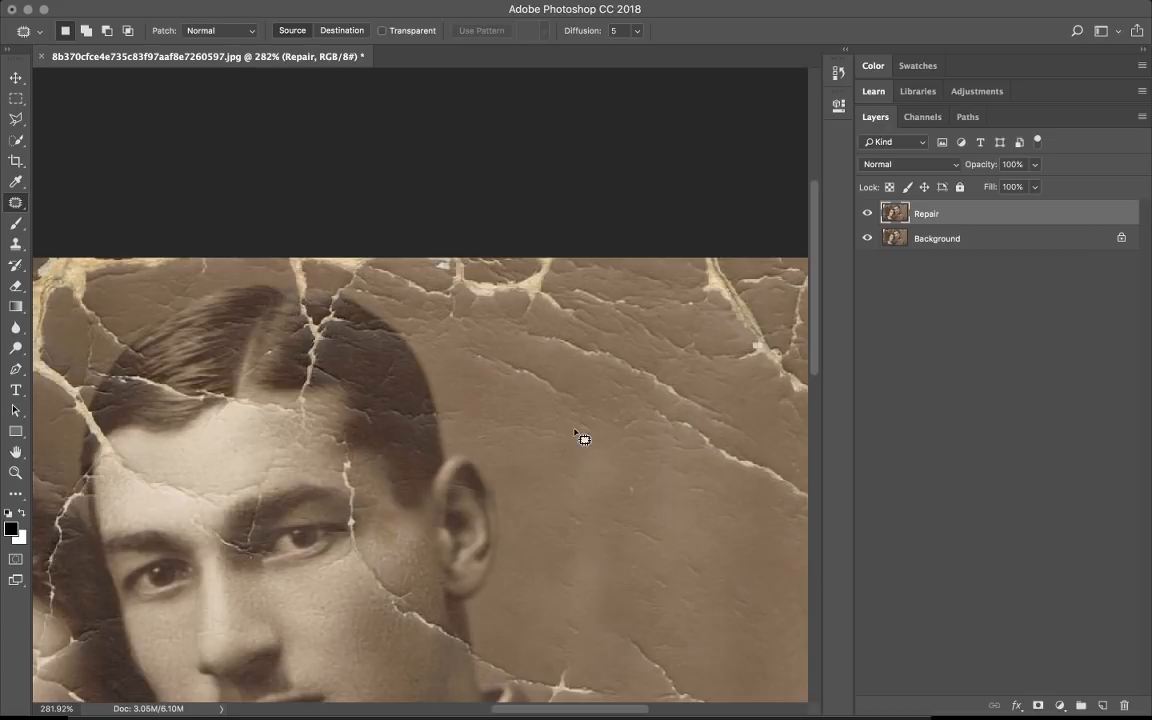
Patch most of the long diagonal crack in the background behind the man's head with cleaner background and deselect.
scroll(584, 440, "right", 5)
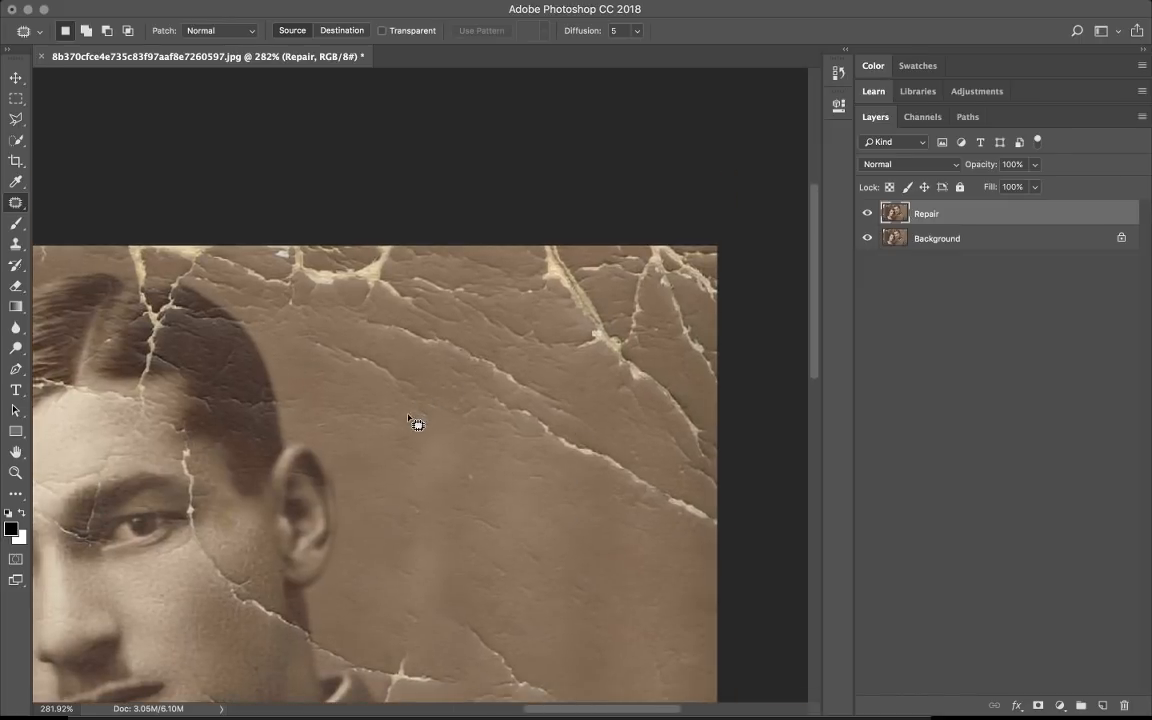
mouse_move(408, 418)
left_mouse_down()
mouse_move(286, 339)
mouse_move(390, 315)
mouse_move(452, 325)
mouse_move(545, 362)
mouse_move(594, 397)
mouse_move(617, 439)
mouse_move(615, 473)
mouse_move(463, 429)
mouse_move(459, 558)
mouse_move(490, 577)
left_mouse_up()
key("ctrl+d")
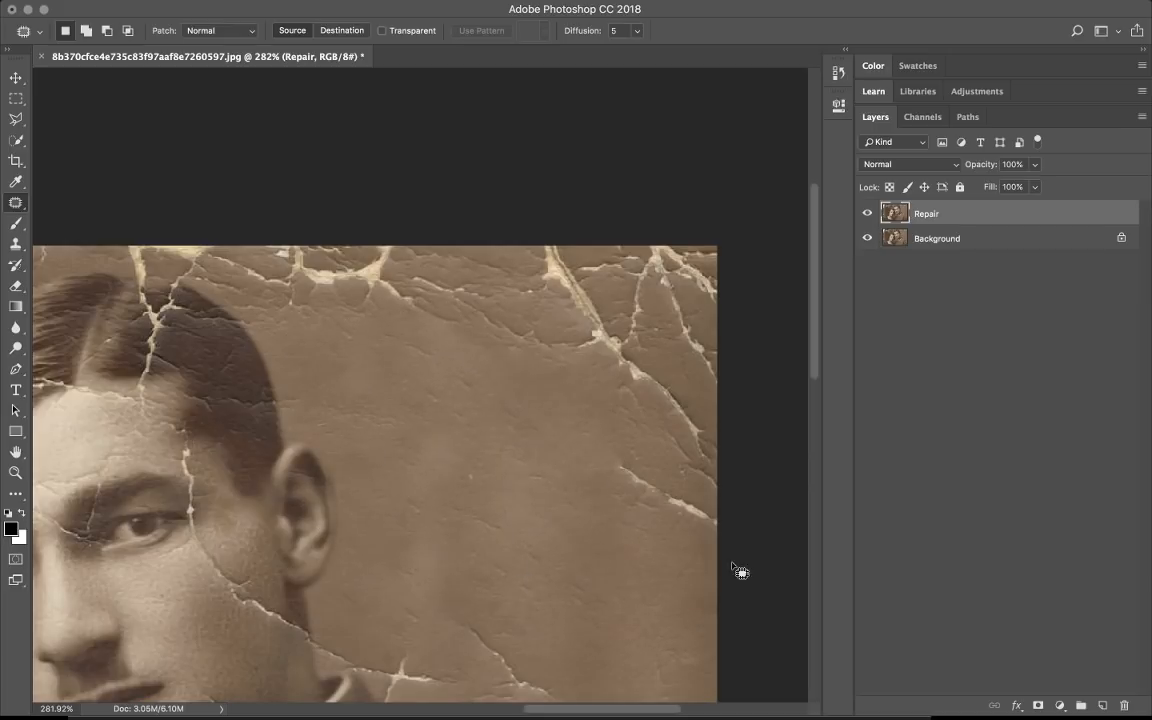
Patch the wide diagonal crack near the photo's upper-right corner and its remnant at the top edge with clean background, deselecting after each patch.
left_click_drag(598, 370, 555, 354)
mouse_move(541, 265)
left_mouse_down()
mouse_move(622, 303)
mouse_move(670, 413)
left_mouse_up()
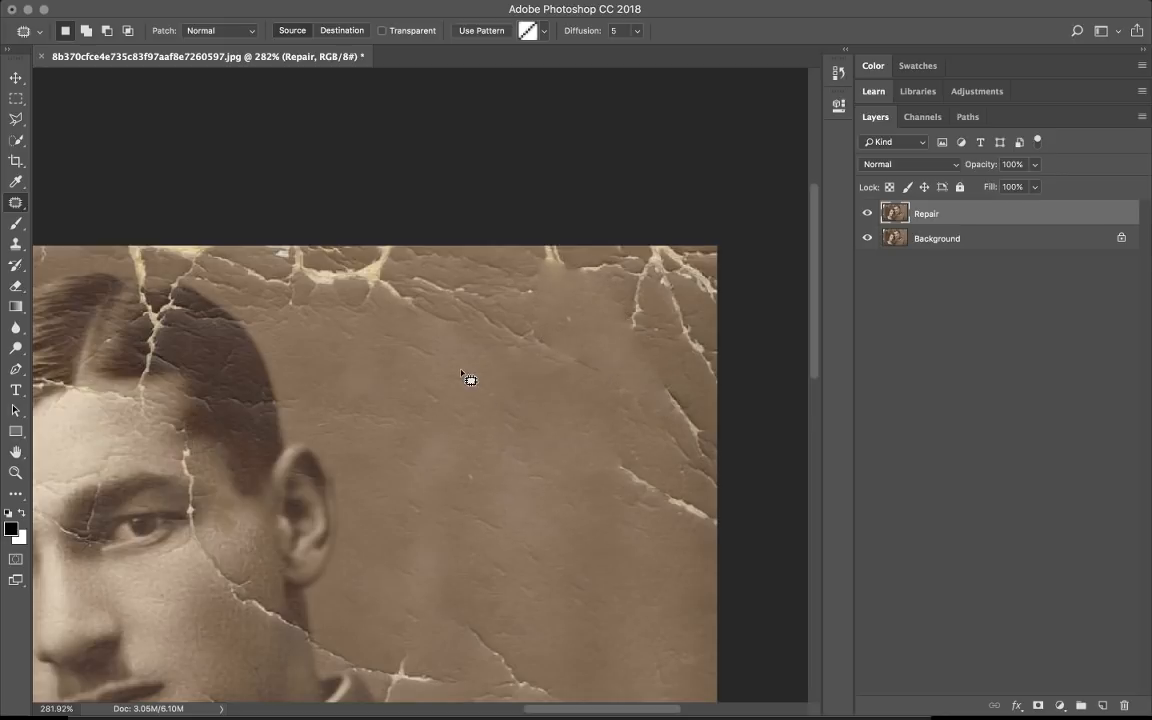
key("ctrl+d")
mouse_move(578, 241)
left_mouse_down()
mouse_move(573, 278)
mouse_move(544, 285)
mouse_move(520, 255)
mouse_move(536, 227)
mouse_move(576, 242)
left_mouse_up()
key("ctrl+d")
Patch the pale cracks along the photo's top edge beside the man's head and the fine cracks branching from them, then deselect.
mouse_move(433, 248)
left_mouse_down()
mouse_move(447, 323)
mouse_move(307, 311)
mouse_move(272, 294)
mouse_move(308, 214)
mouse_move(458, 229)
left_mouse_up()
mouse_move(364, 279)
left_mouse_down()
mouse_move(396, 360)
mouse_move(450, 406)
mouse_move(449, 420)
left_mouse_up()
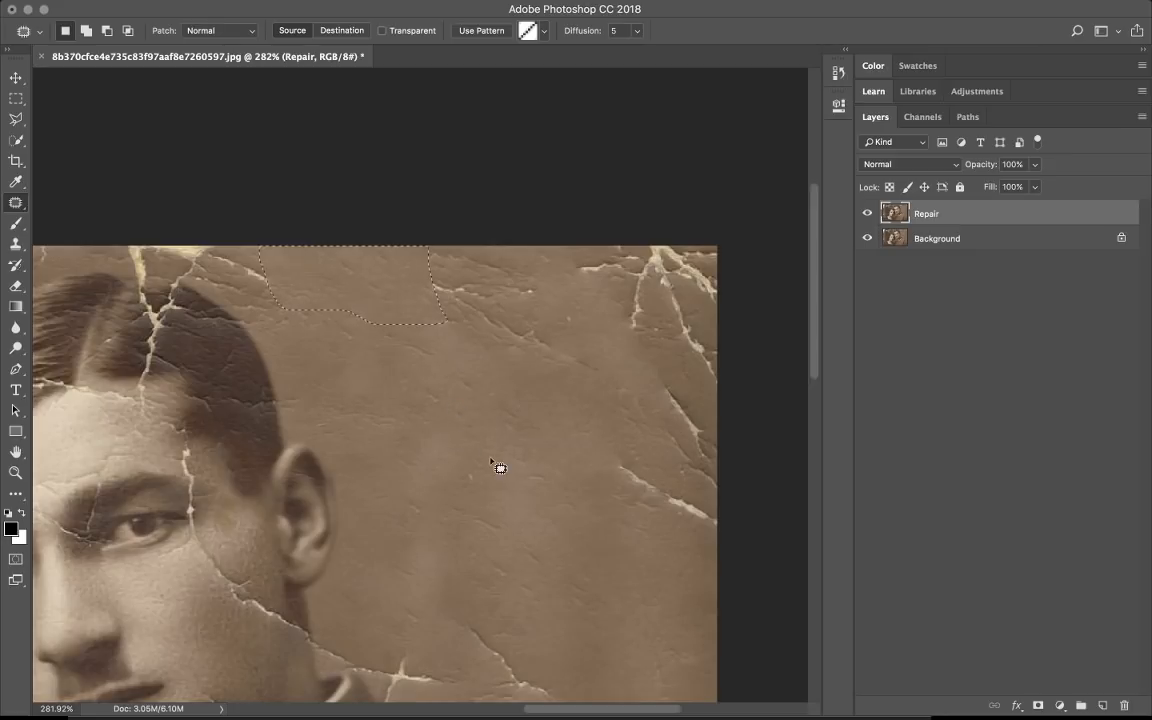
key("ctrl+d")
mouse_move(485, 382)
left_mouse_down()
mouse_move(422, 249)
mouse_move(496, 234)
mouse_move(576, 319)
mouse_move(585, 392)
mouse_move(470, 372)
left_mouse_up()
key("ctrl+d")
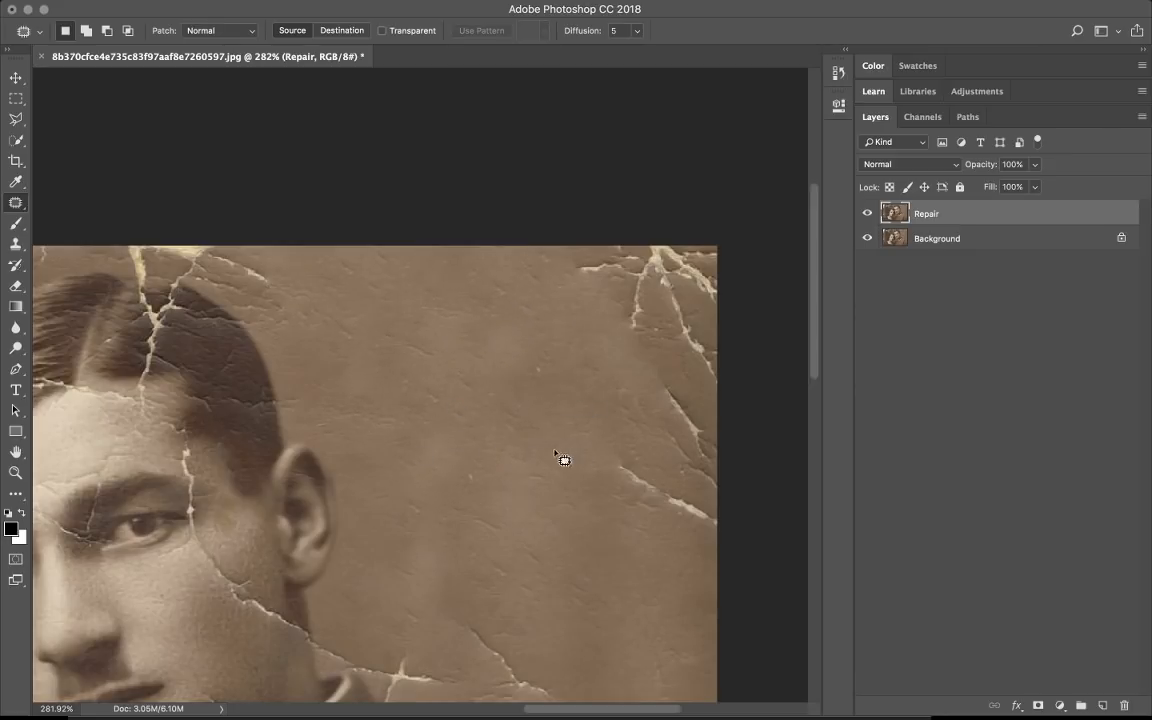
scroll(537, 455, "left", 10)
scroll(533, 455, "down", 2)
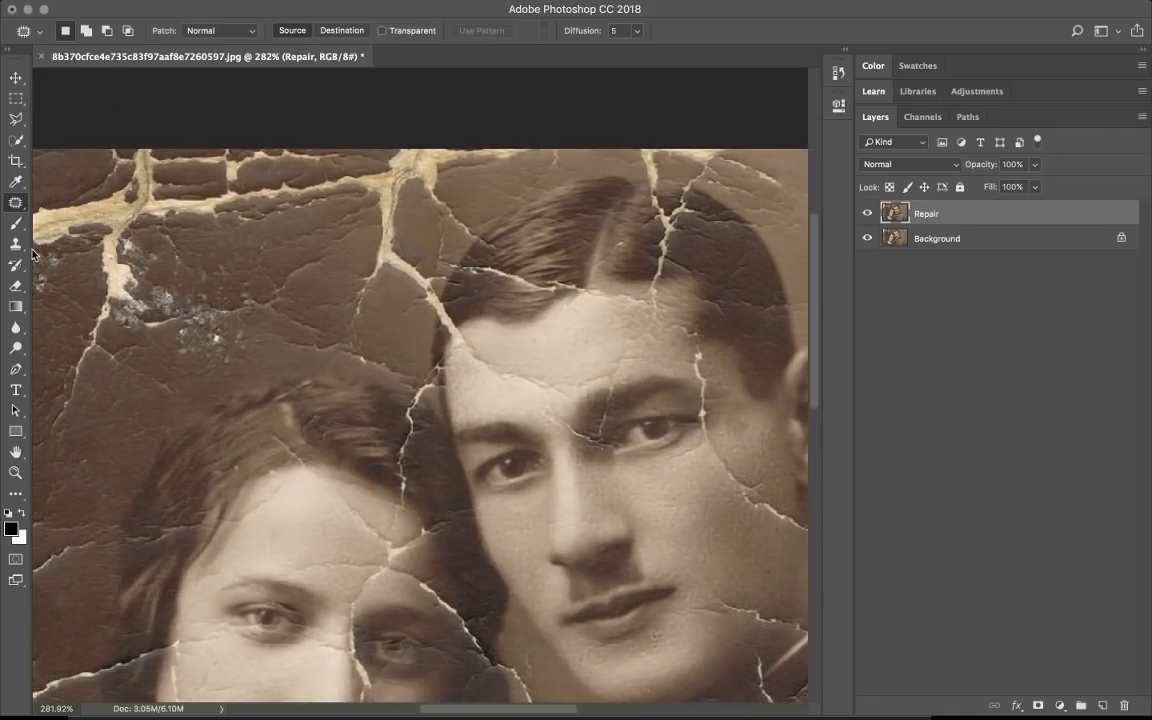
left_click(20, 204)
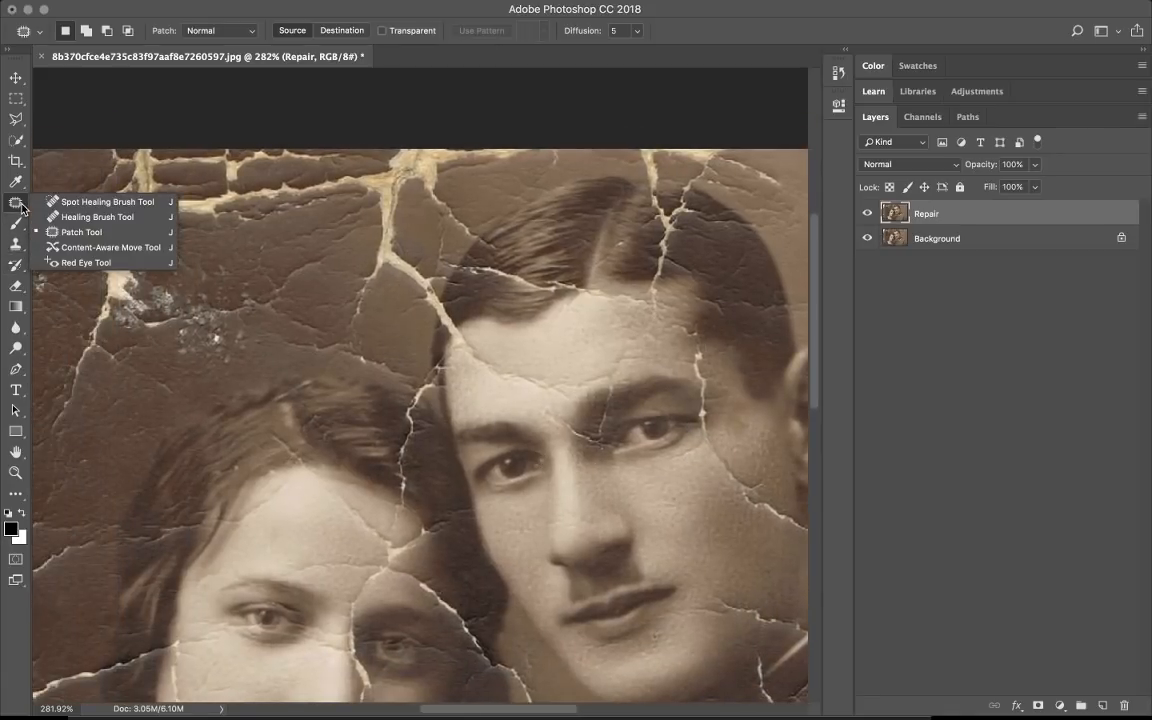
left_click(120, 216)
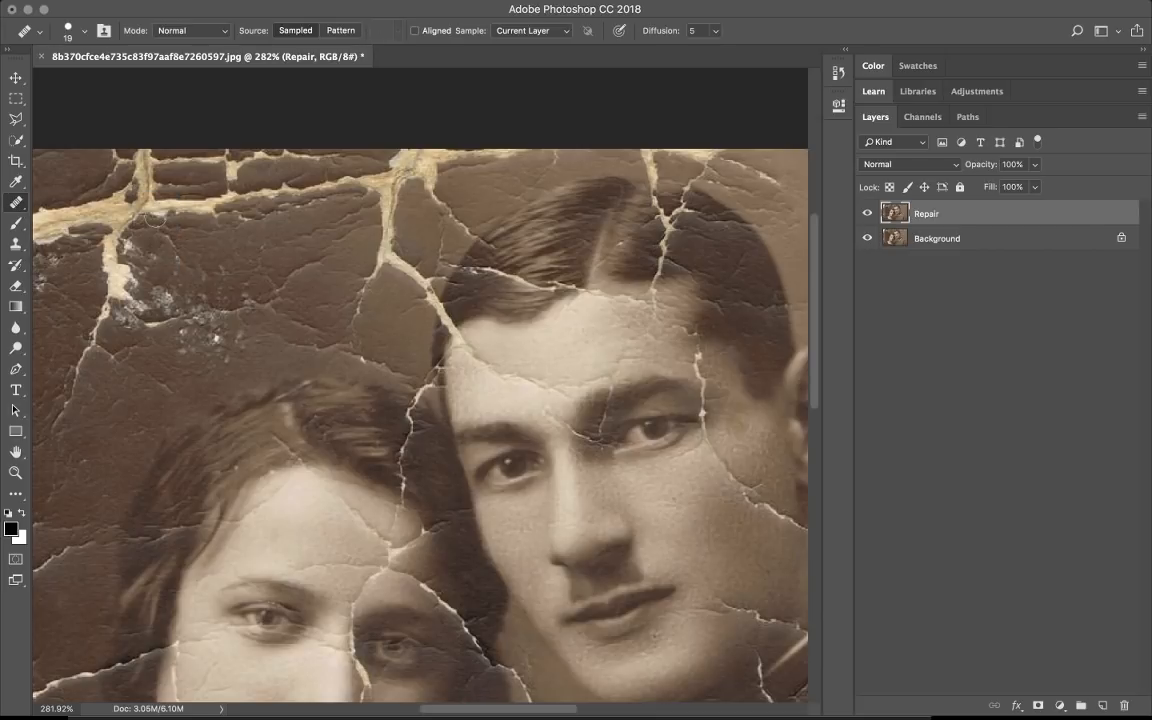
scroll(420, 290, "right", 5)
scroll(449, 311, "right", 5)
scroll(449, 311, "down", 2)
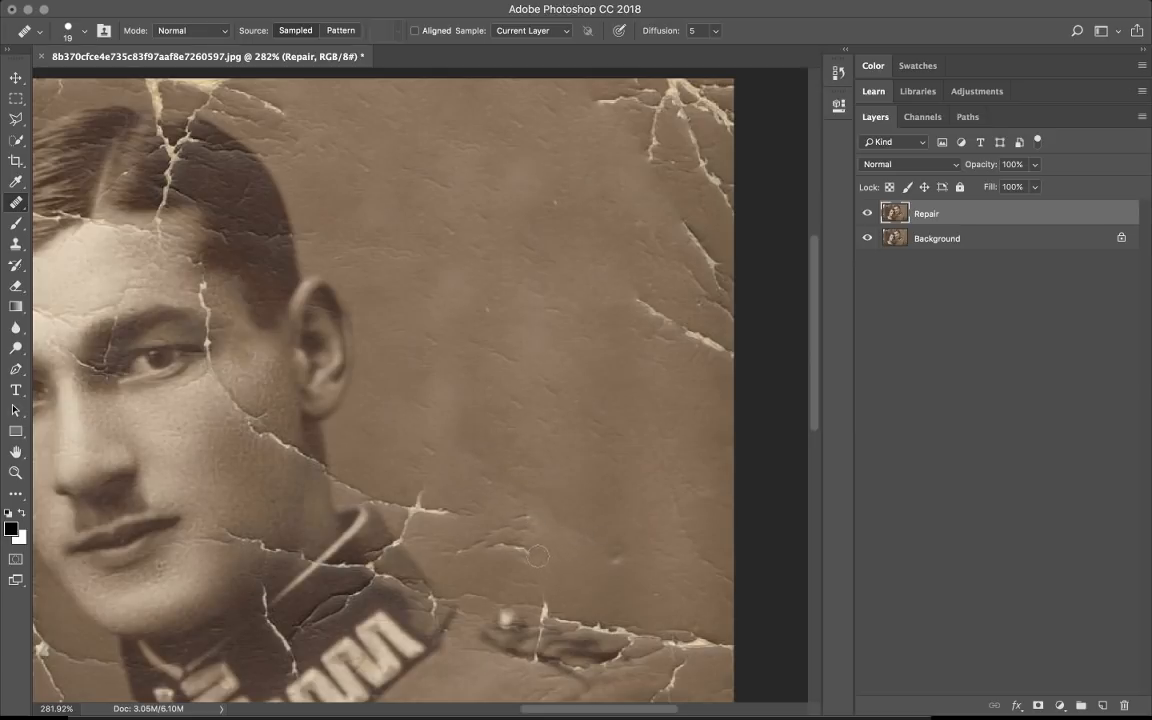
With the Spot Healing Brush, remove the short background cracks just beyond the man's collar and above his shoulder.
right_click(16, 203)
left_click(80, 183)
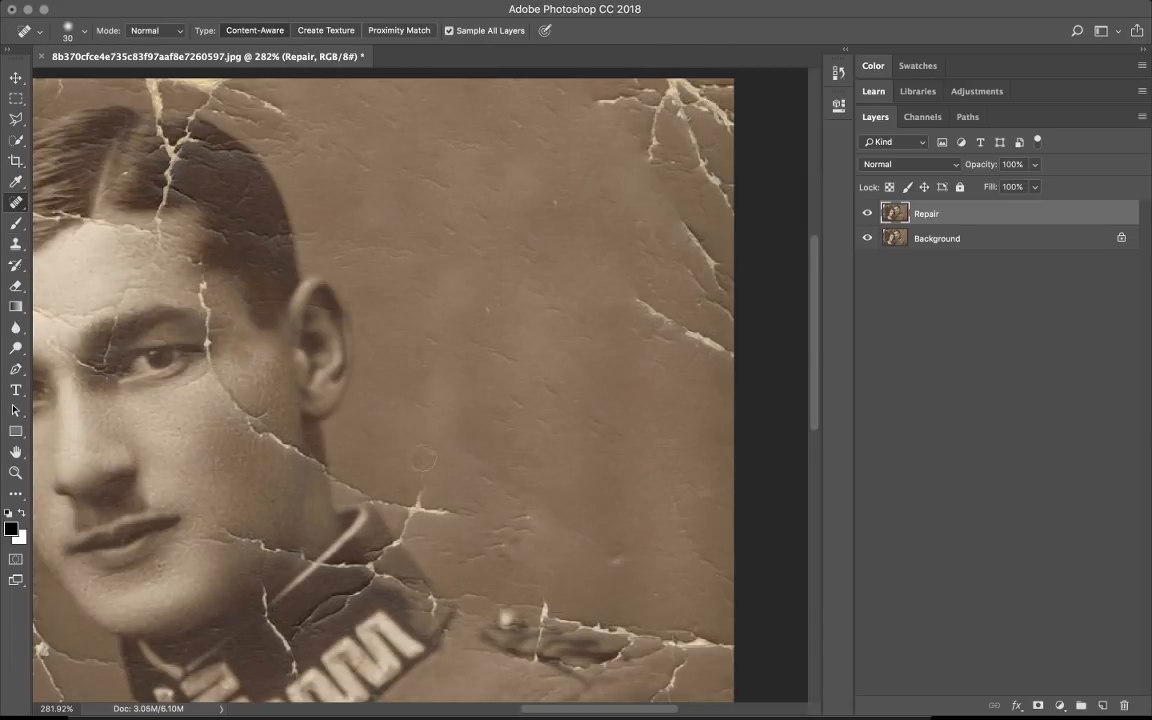
left_click_drag(456, 522, 400, 500)
mouse_move(489, 542)
left_mouse_down()
mouse_move(534, 517)
mouse_move(524, 535)
left_mouse_up()
Spot-heal the small blemishes scattered across the plain background behind the man's head and above his shoulder.
left_click(545, 388)
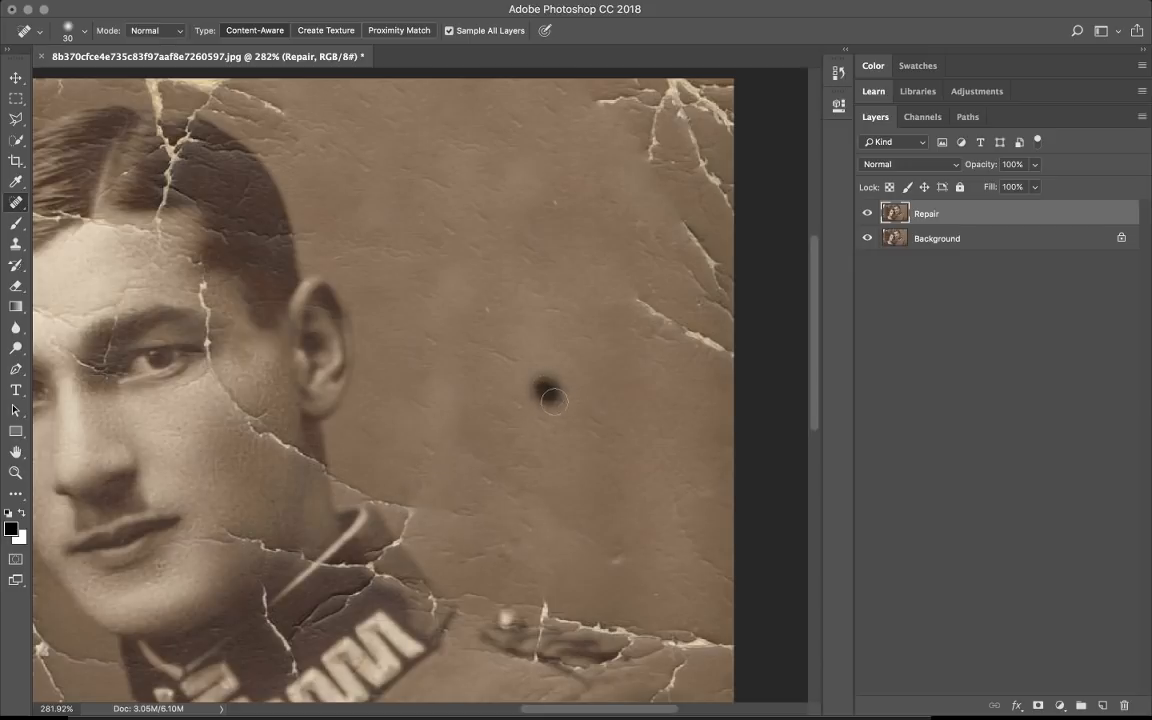
left_click(503, 357)
left_click(616, 554)
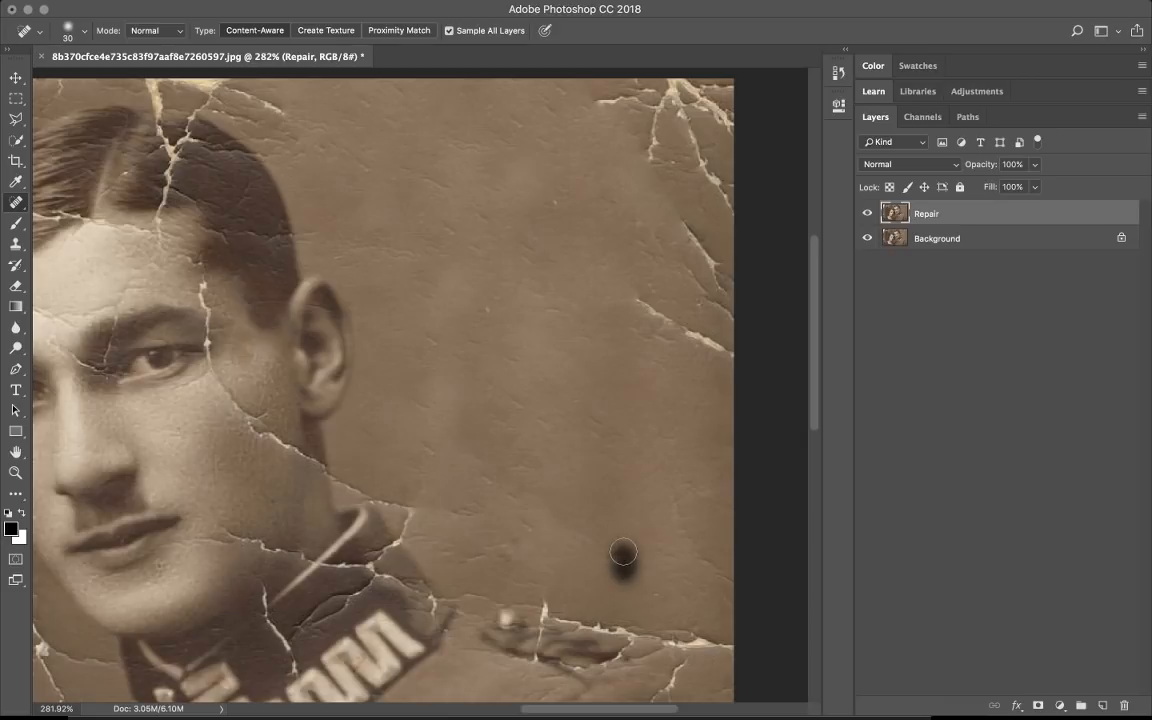
scroll(562, 411, "up", 3)
left_click(481, 327)
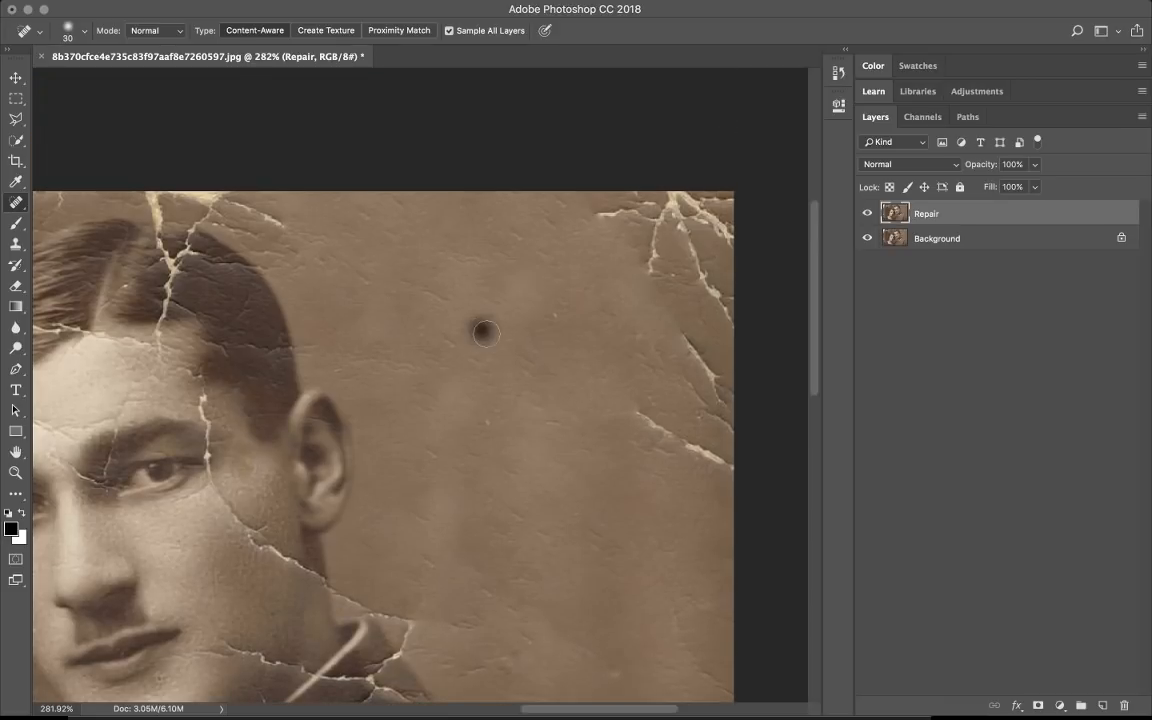
left_click(447, 332)
scroll(493, 346, "left", 10)
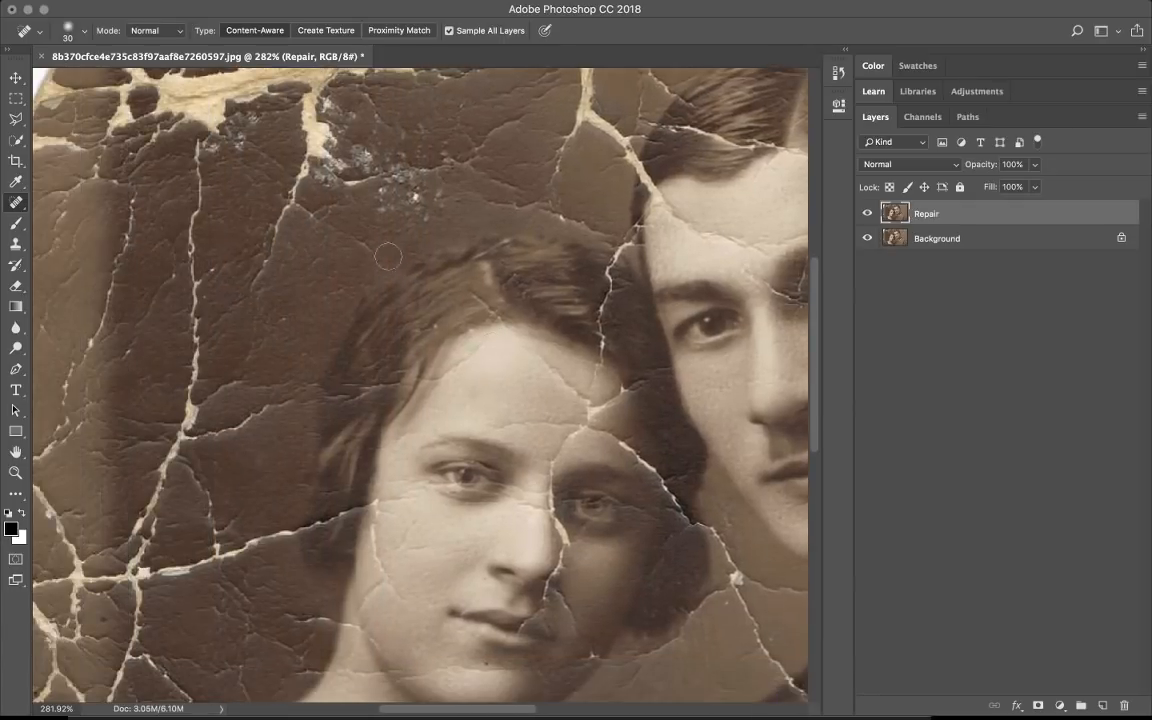
scroll(405, 452, "down", 5)
scroll(405, 452, "right", 5)
left_click_drag(455, 371, 406, 450)
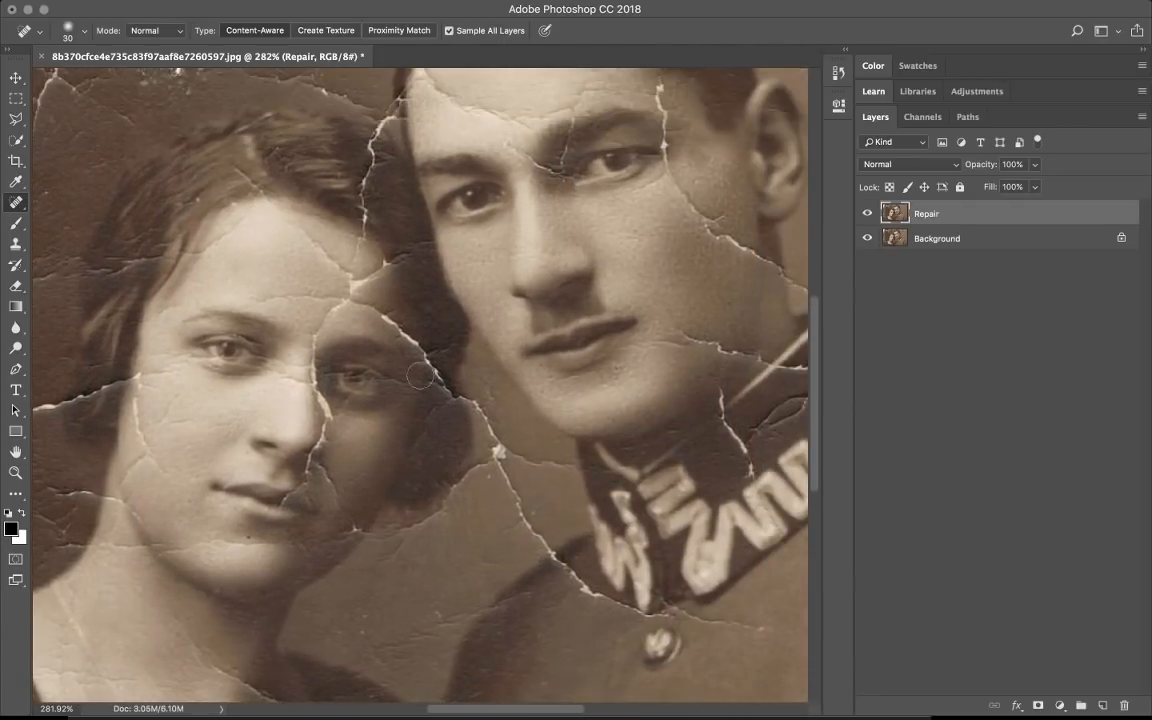
left_click(381, 315)
scroll(365, 381, "right", 3)
scroll(365, 381, "down", 1)
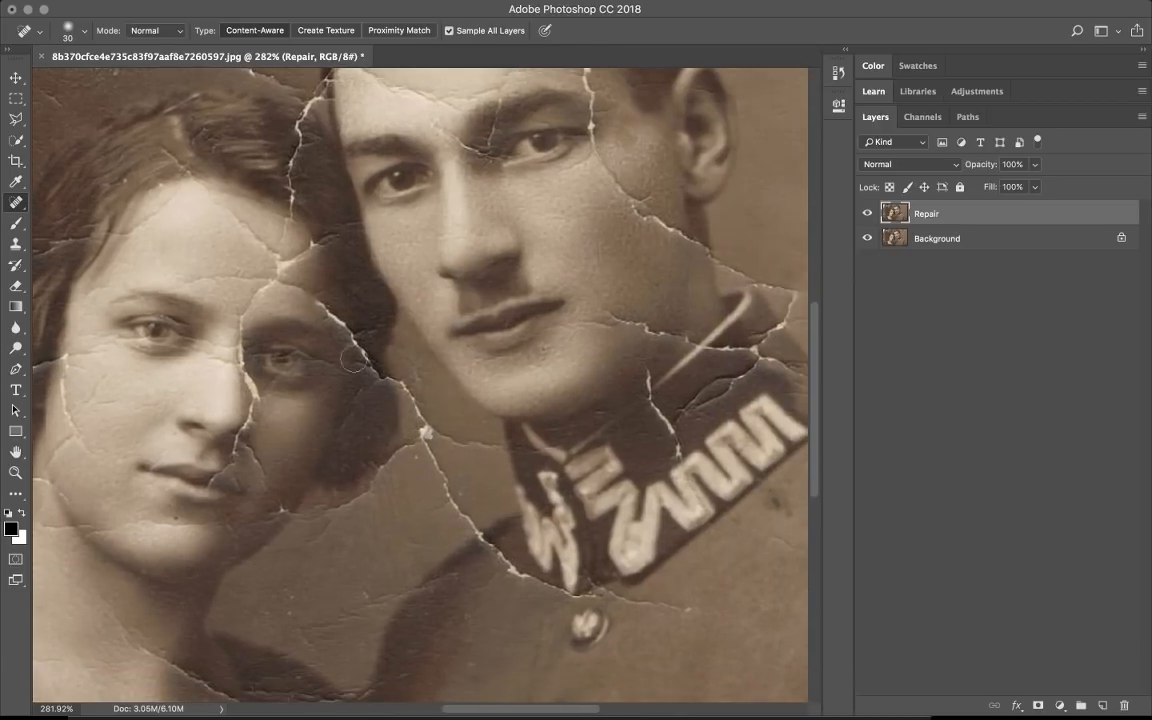
Reduce the healing brush size to 25 and remove the crack running through the woman's hair beside the man's forehead.
scroll(285, 183, "up", 4)
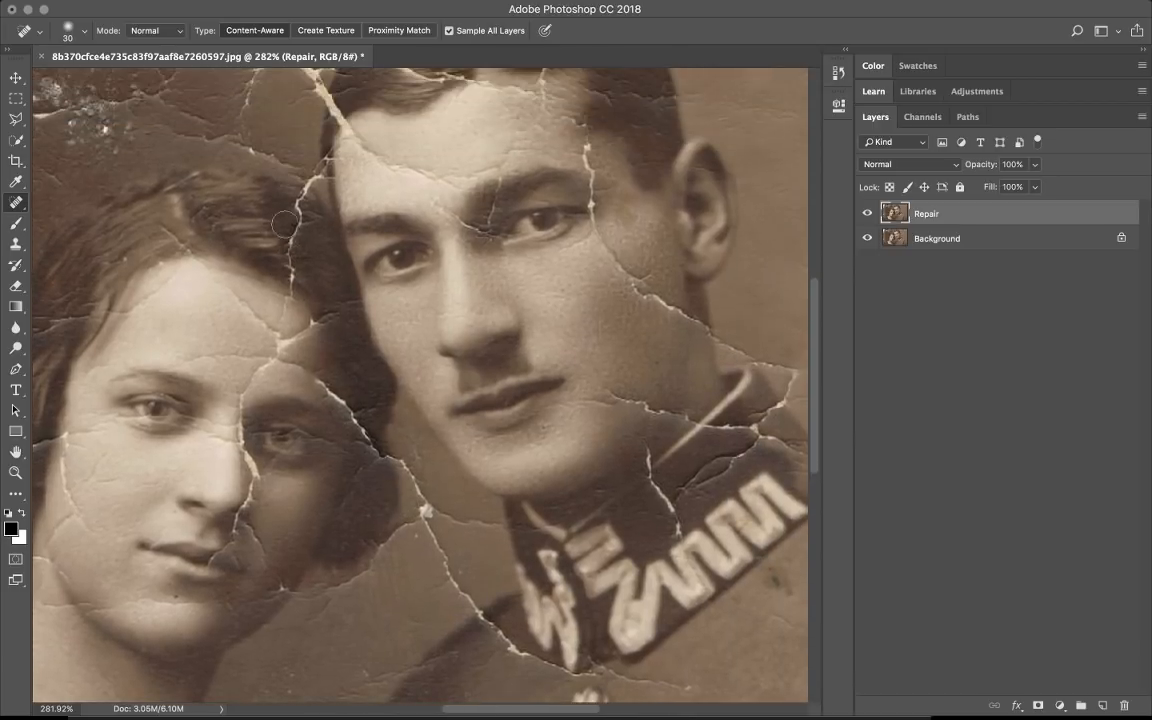
key("bracketleft")
mouse_move(291, 262)
left_mouse_down()
mouse_move(297, 190)
mouse_move(297, 206)
left_mouse_up()
left_click(295, 207)
left_click(310, 225)
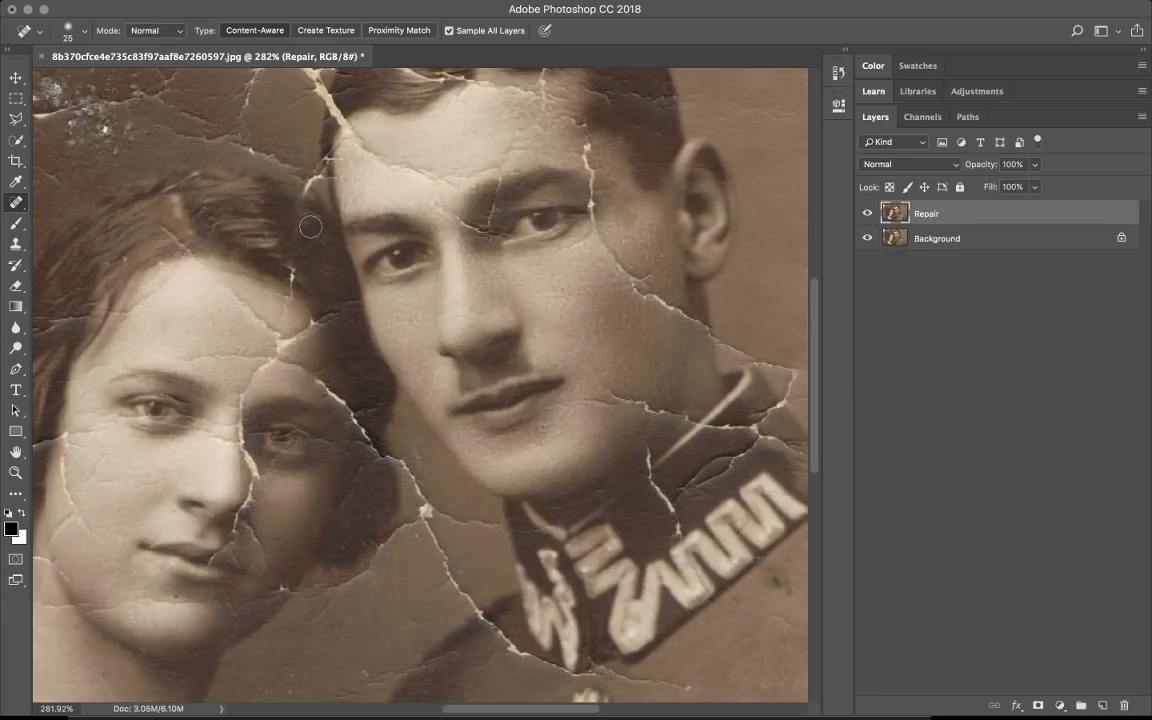
Heal the crack running from the outer corner of the man's eye down onto his cheek.
scroll(315, 225, "right", 5)
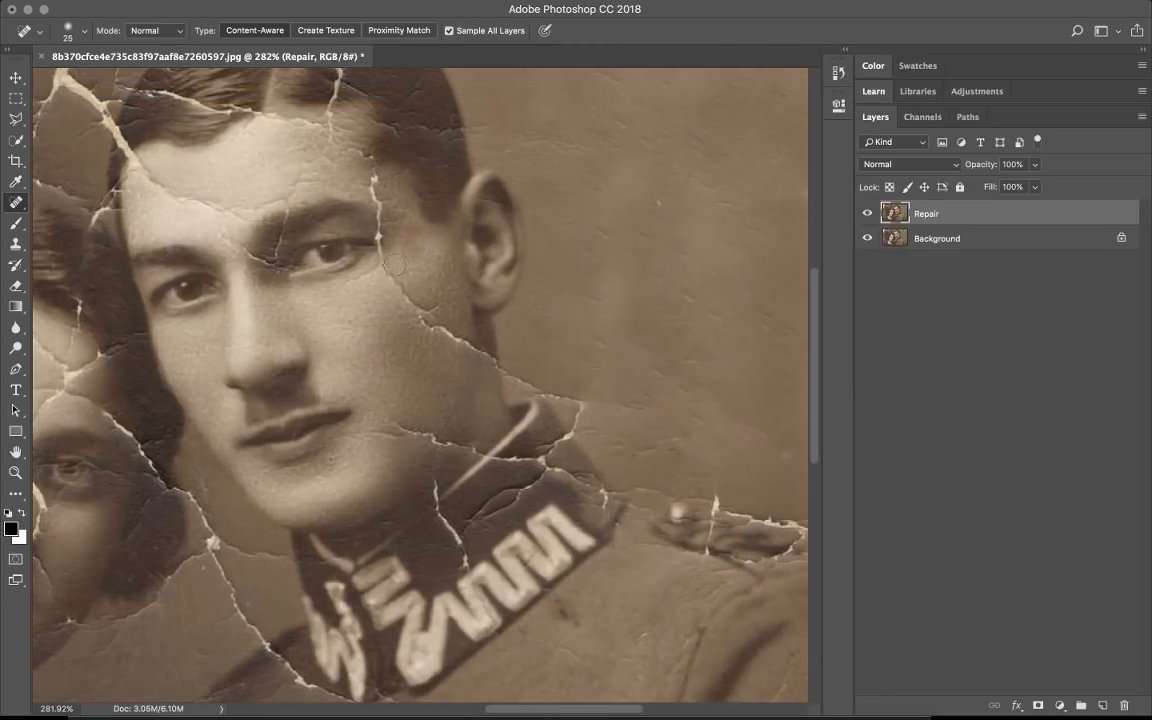
left_click_drag(358, 245, 440, 330)
scroll(321, 308, "down", 5)
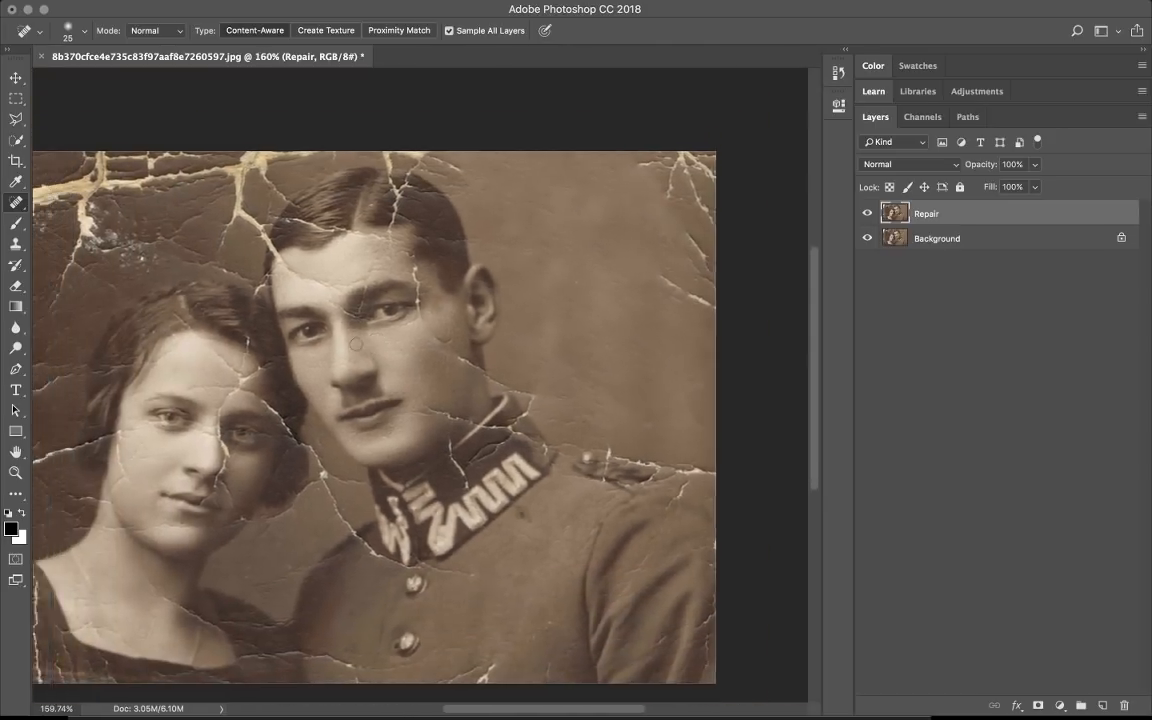